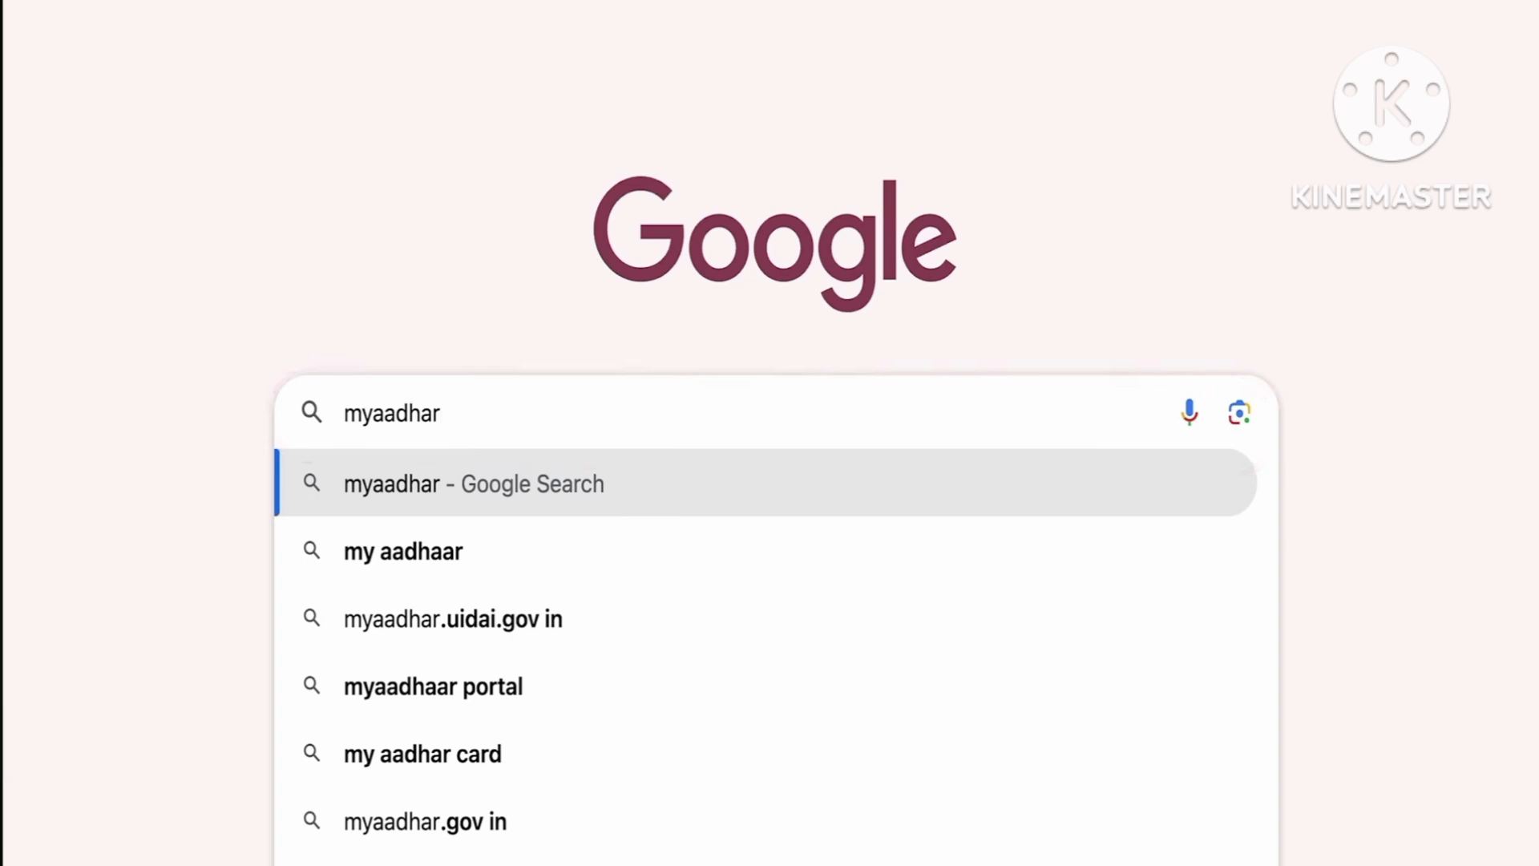
- Search Google for "myaadhar"
{"action": "key", "text": "Return"}
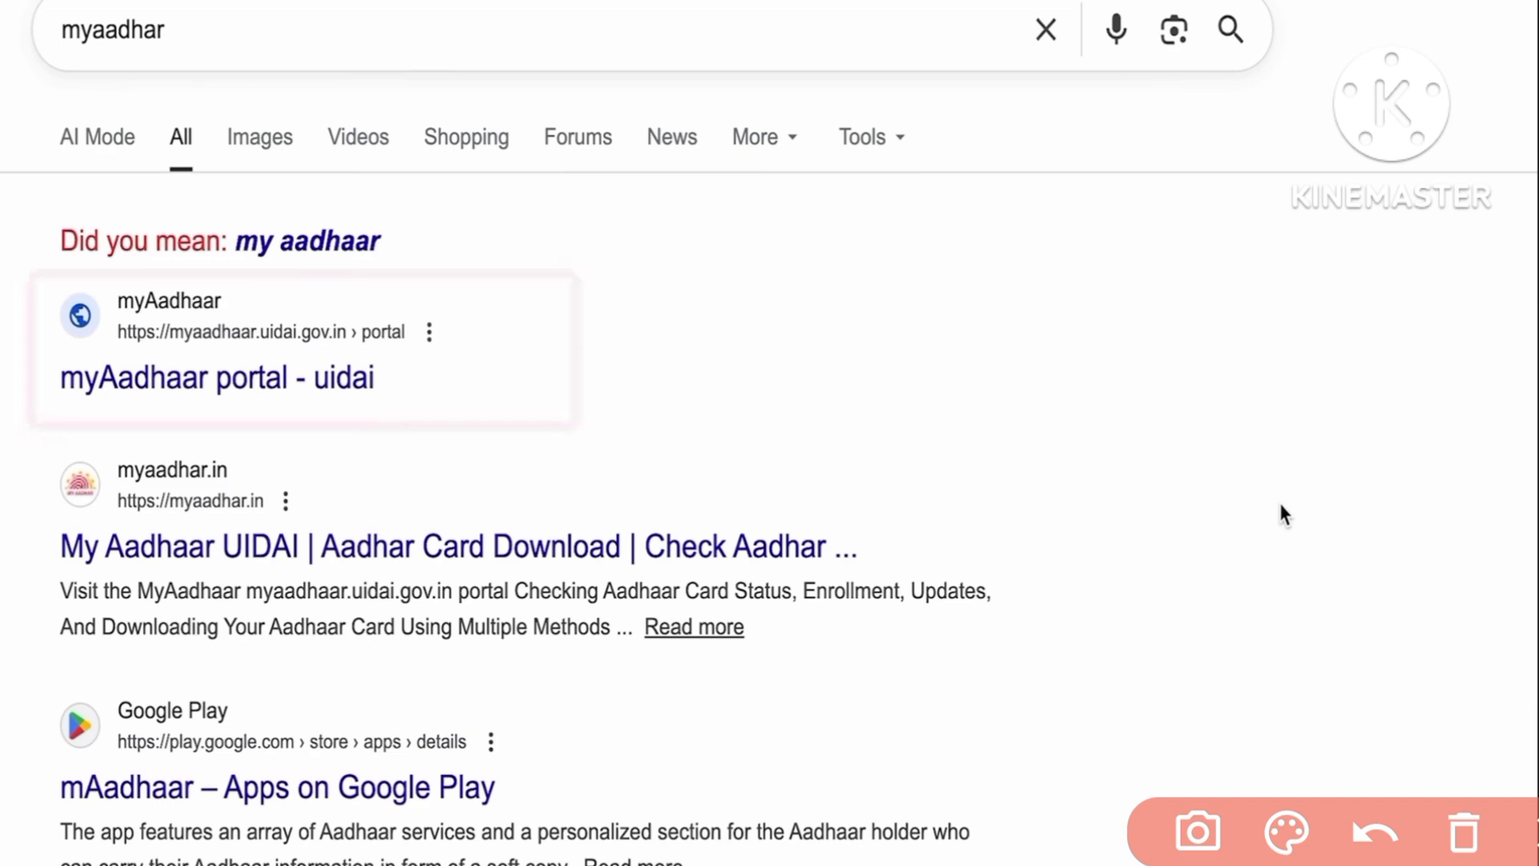
{"action": "mouse_move", "coordinate": [333, 411]}
{"action": "left_mouse_down"}
{"action": "mouse_move", "coordinate": [372, 424]}
{"action": "mouse_move", "coordinate": [645, 282]}
{"action": "left_mouse_up"}
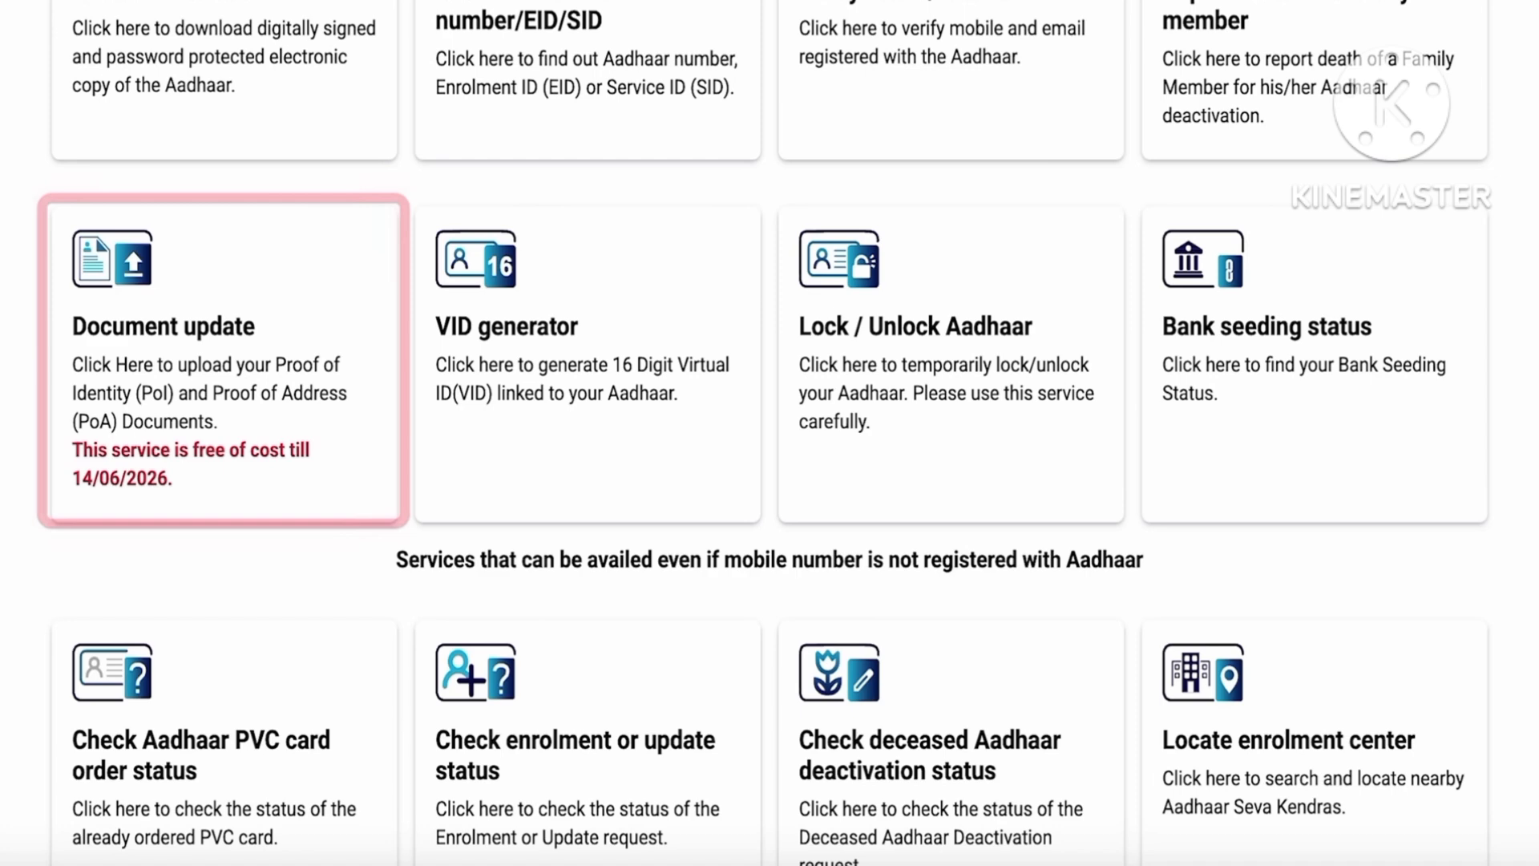
{"action": "left_click_drag", "start_coordinate": [253, 223], "coordinate": [485, 120]}
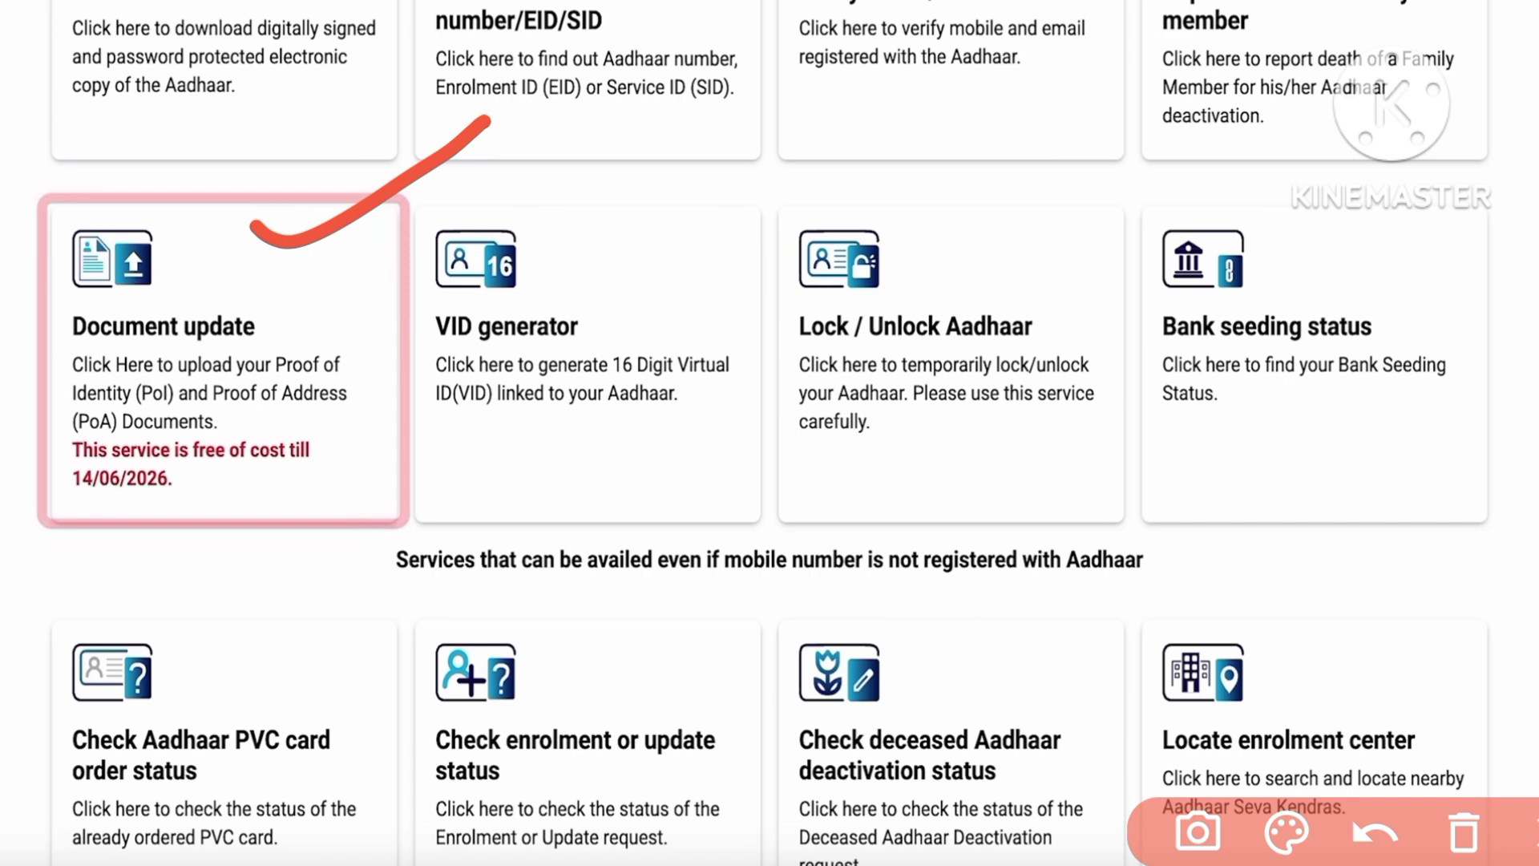
{"action": "left_click_drag", "start_coordinate": [234, 514], "coordinate": [349, 487]}
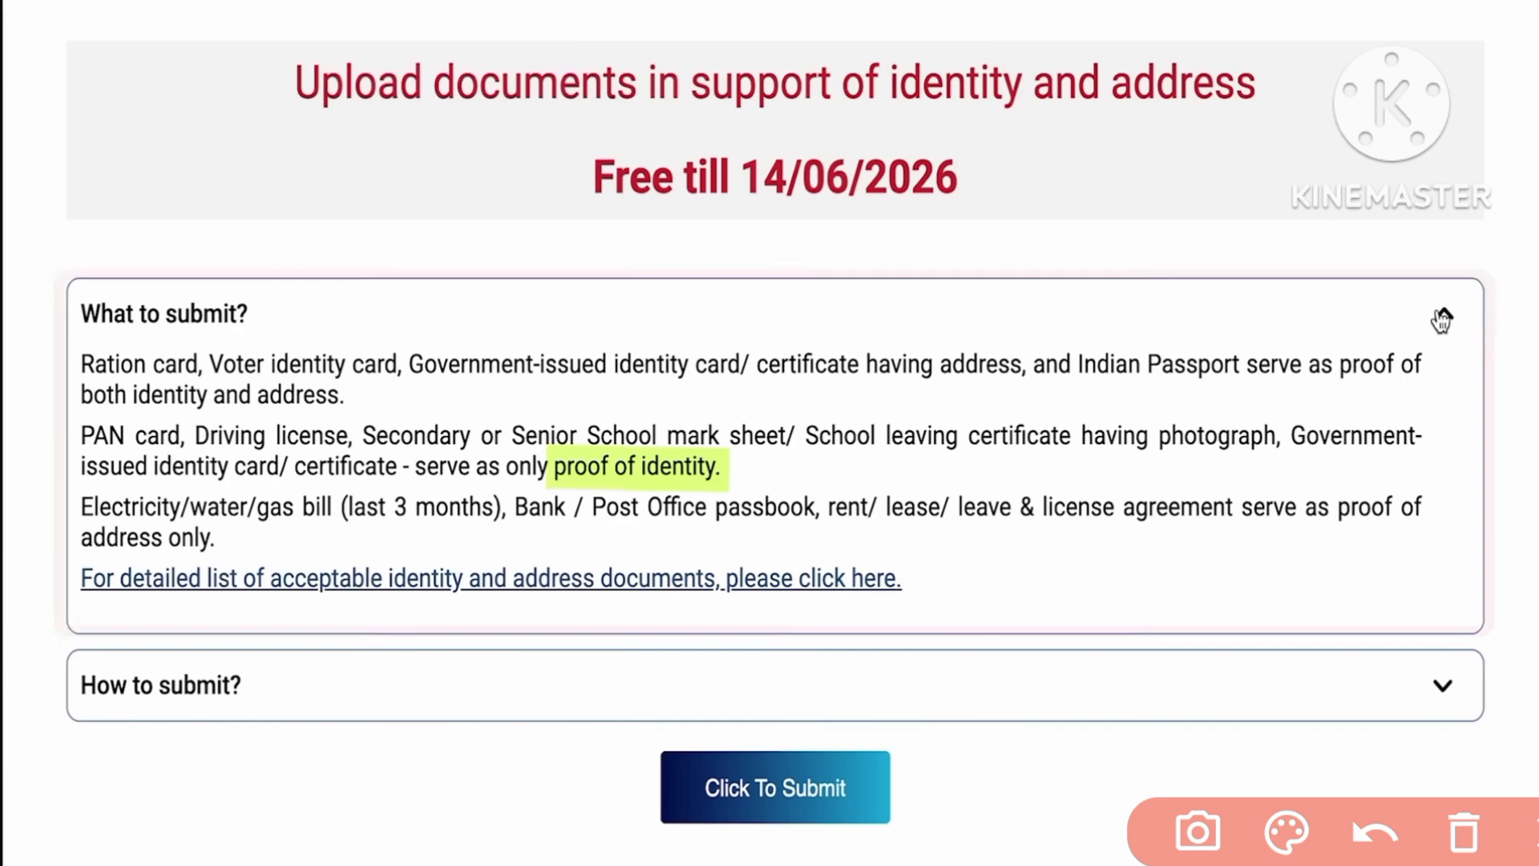
{"action": "left_click_drag", "start_coordinate": [500, 288], "coordinate": [646, 261]}
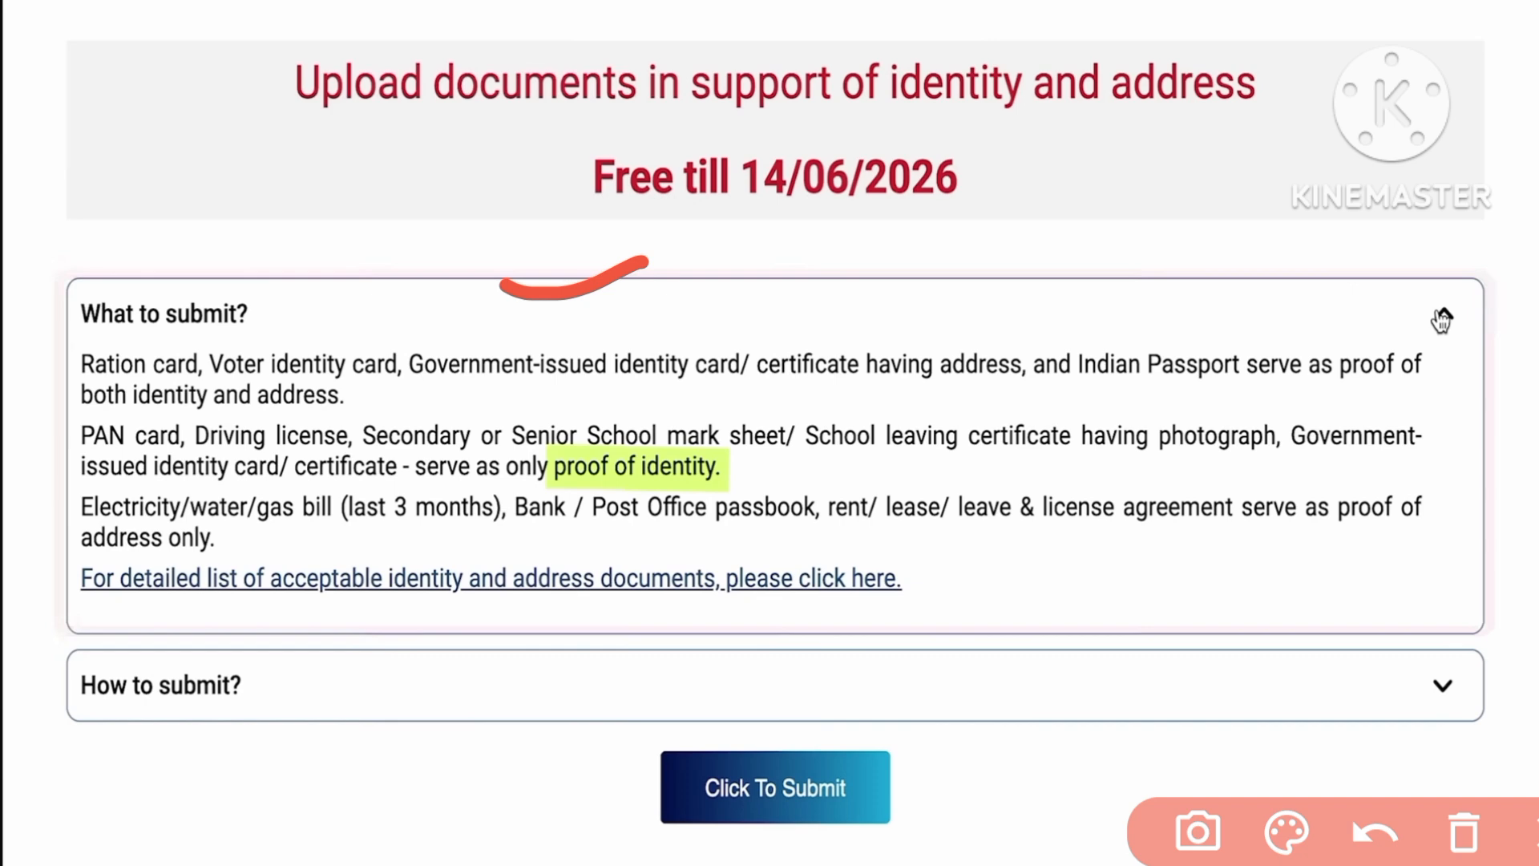
{"action": "left_click_drag", "start_coordinate": [954, 798], "coordinate": [1154, 696]}
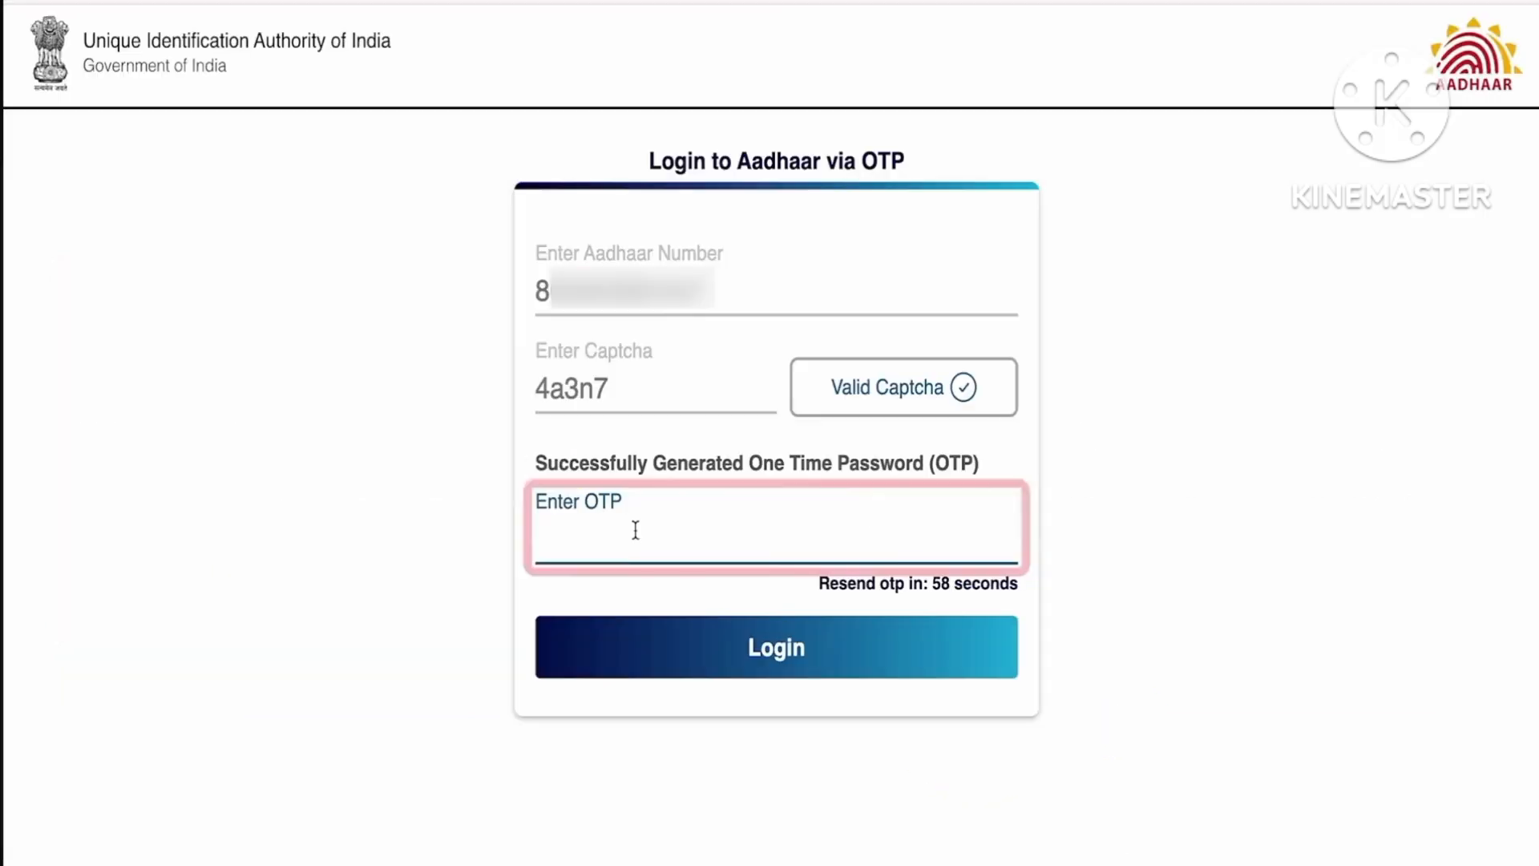
{"action": "left_click_drag", "start_coordinate": [505, 284], "coordinate": [643, 261]}
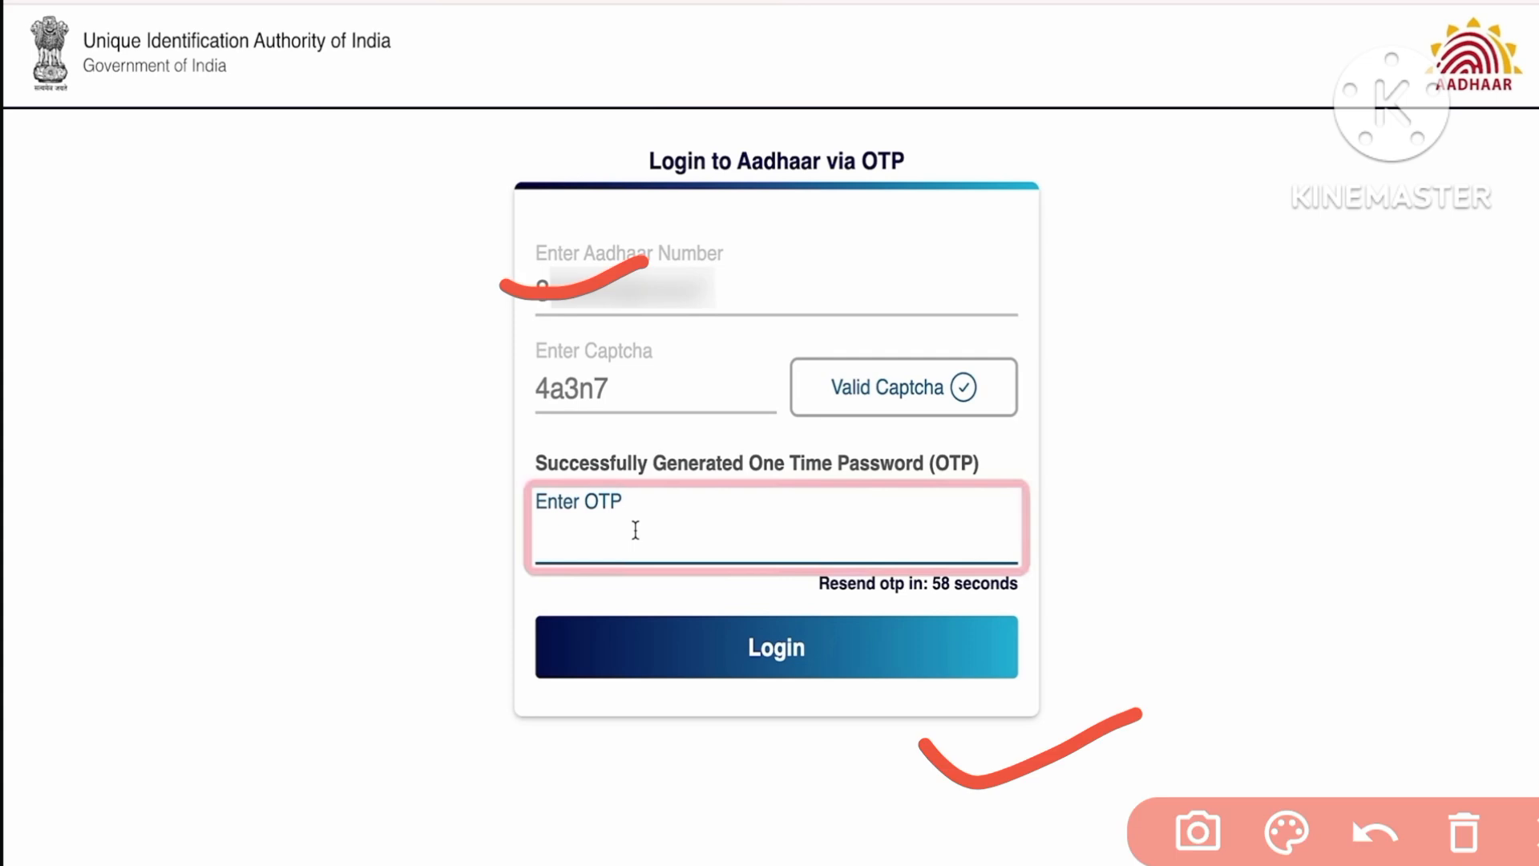
{"action": "left_click", "coordinate": [1463, 832]}
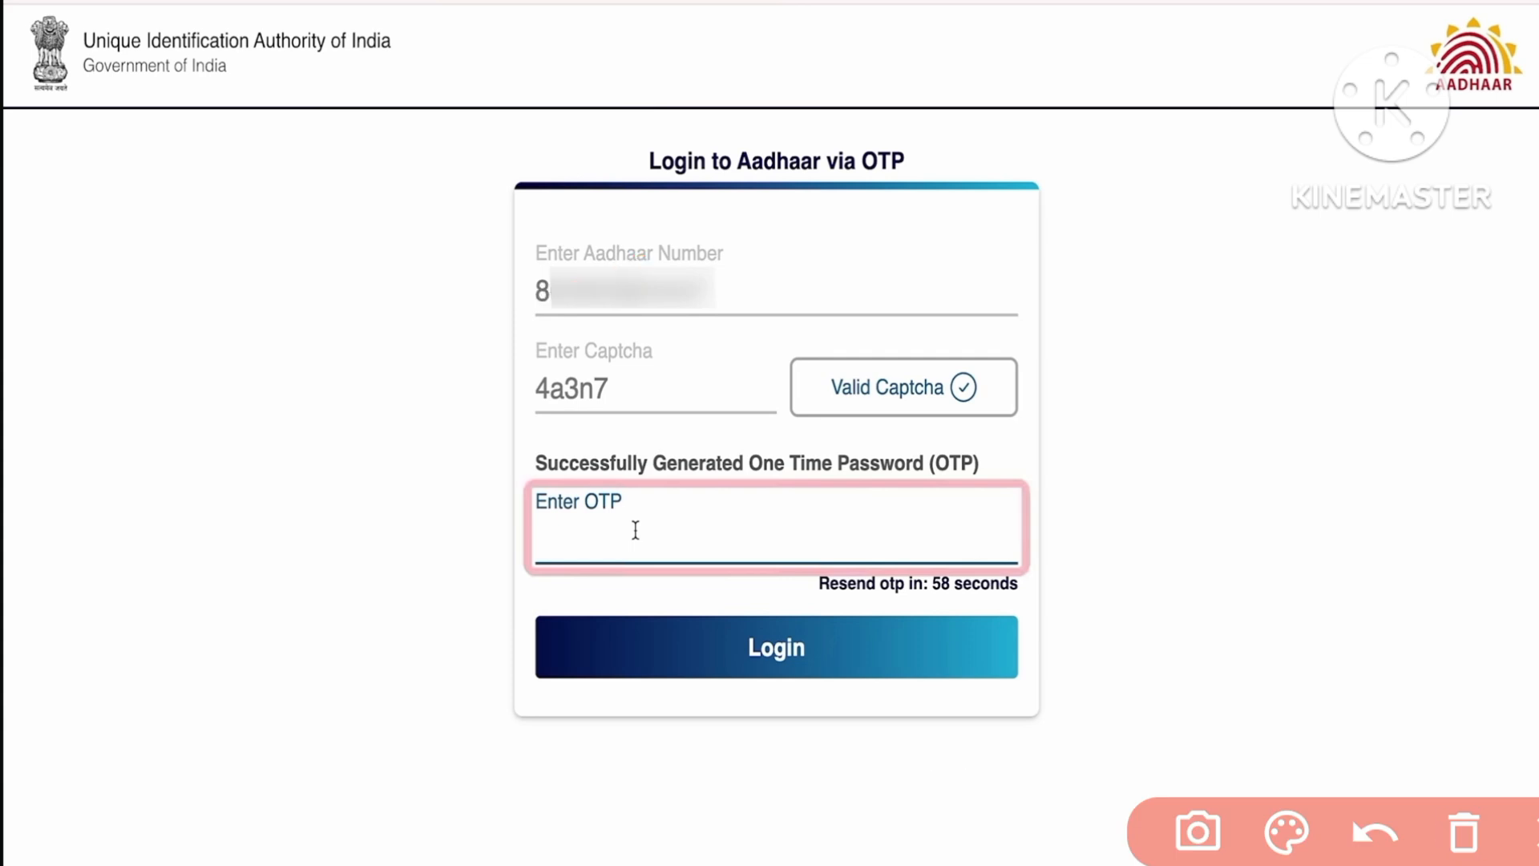
{"action": "left_click_drag", "start_coordinate": [901, 266], "coordinate": [1145, 233]}
{"action": "left_click_drag", "start_coordinate": [703, 374], "coordinate": [826, 335]}
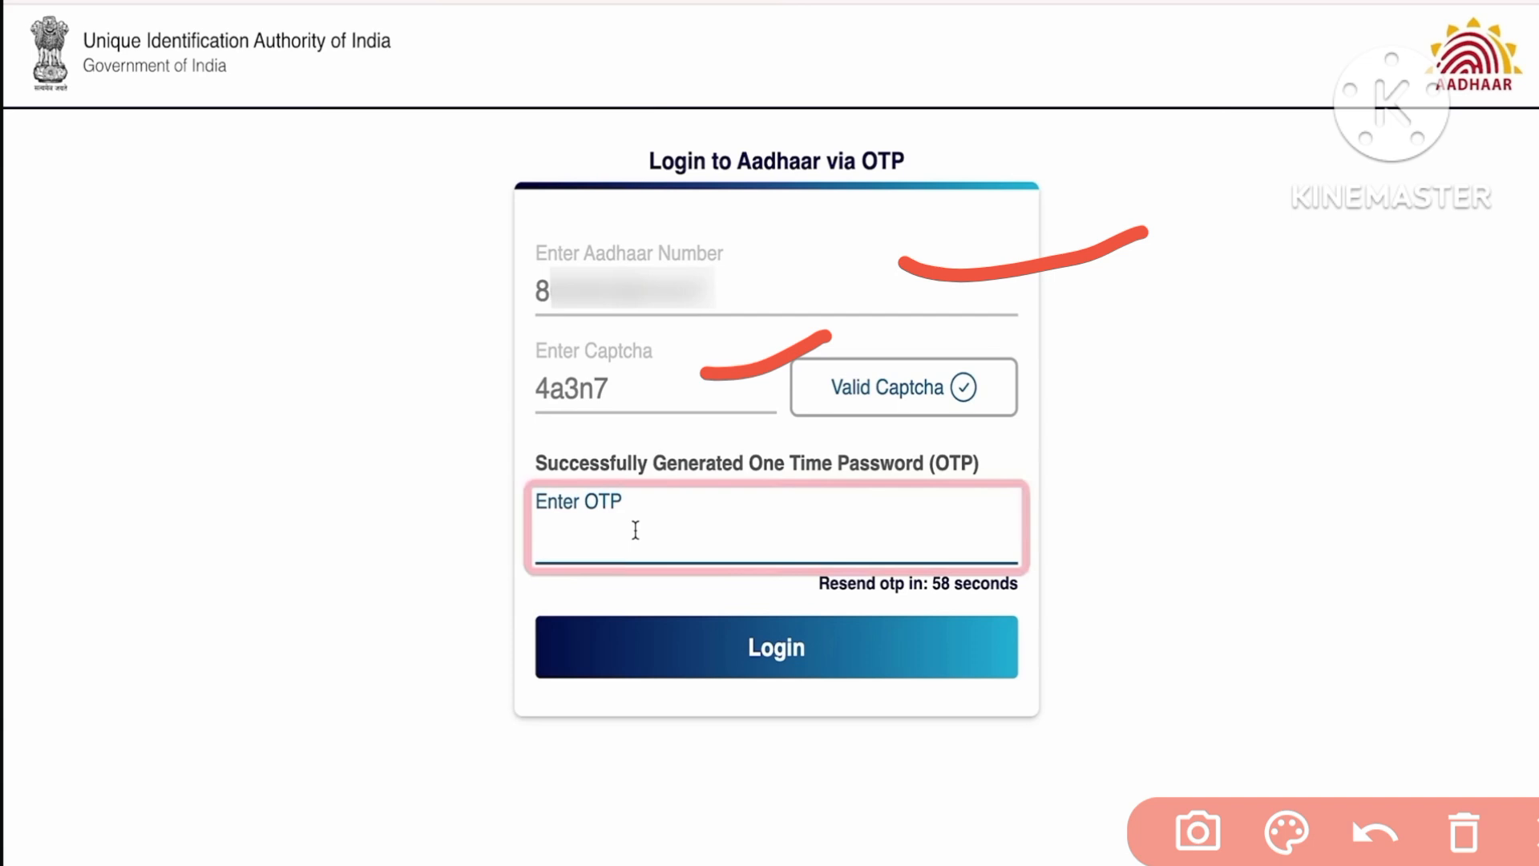
{"action": "mouse_move", "coordinate": [971, 521]}
{"action": "left_mouse_down"}
{"action": "mouse_move", "coordinate": [1114, 515]}
{"action": "mouse_move", "coordinate": [1182, 487]}
{"action": "left_mouse_up"}
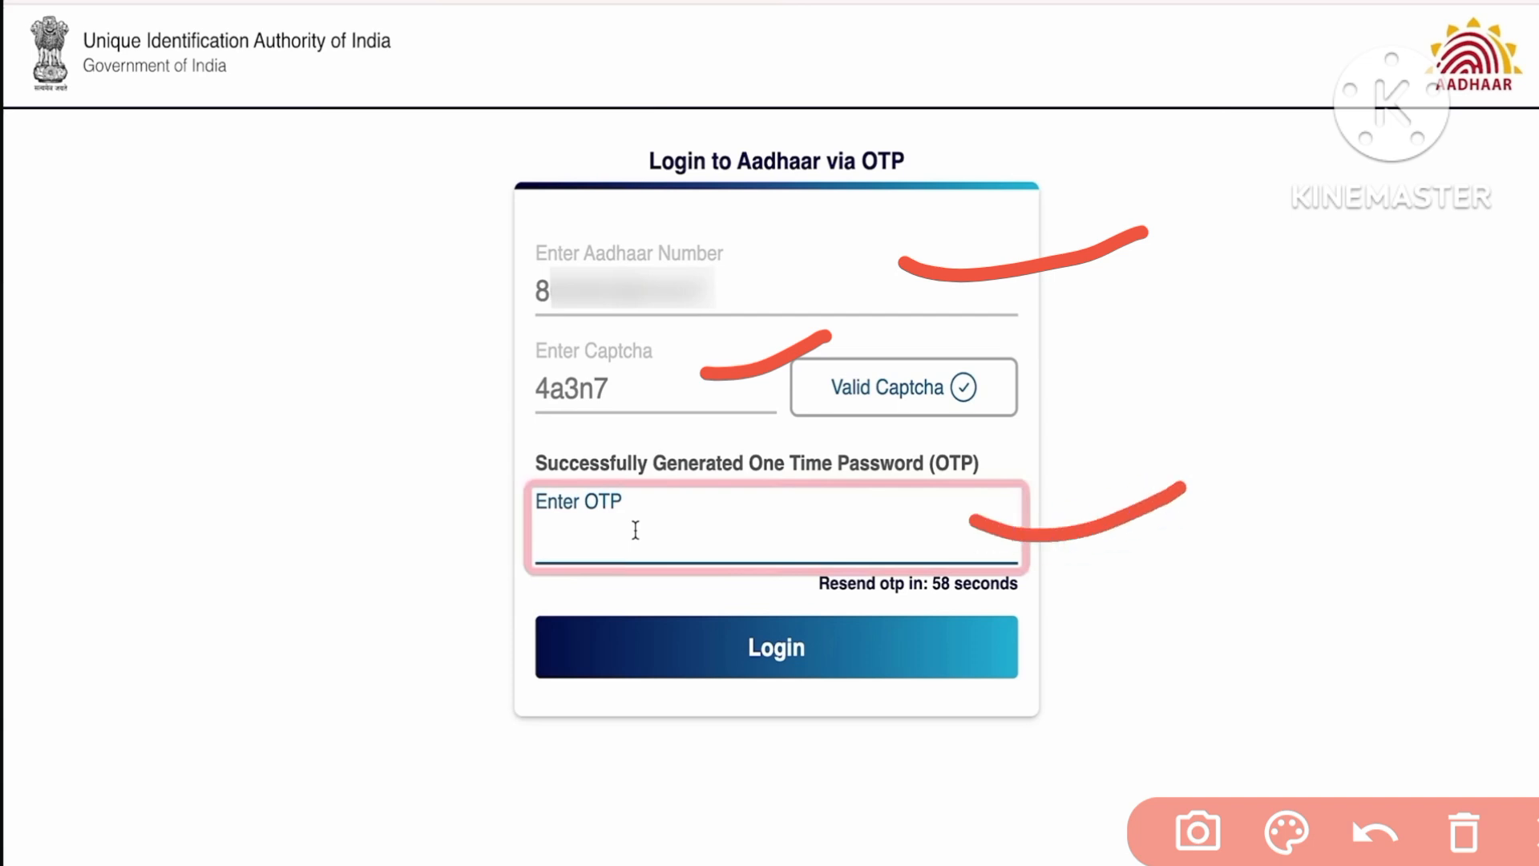
{"action": "left_click_drag", "start_coordinate": [894, 669], "coordinate": [1185, 564]}
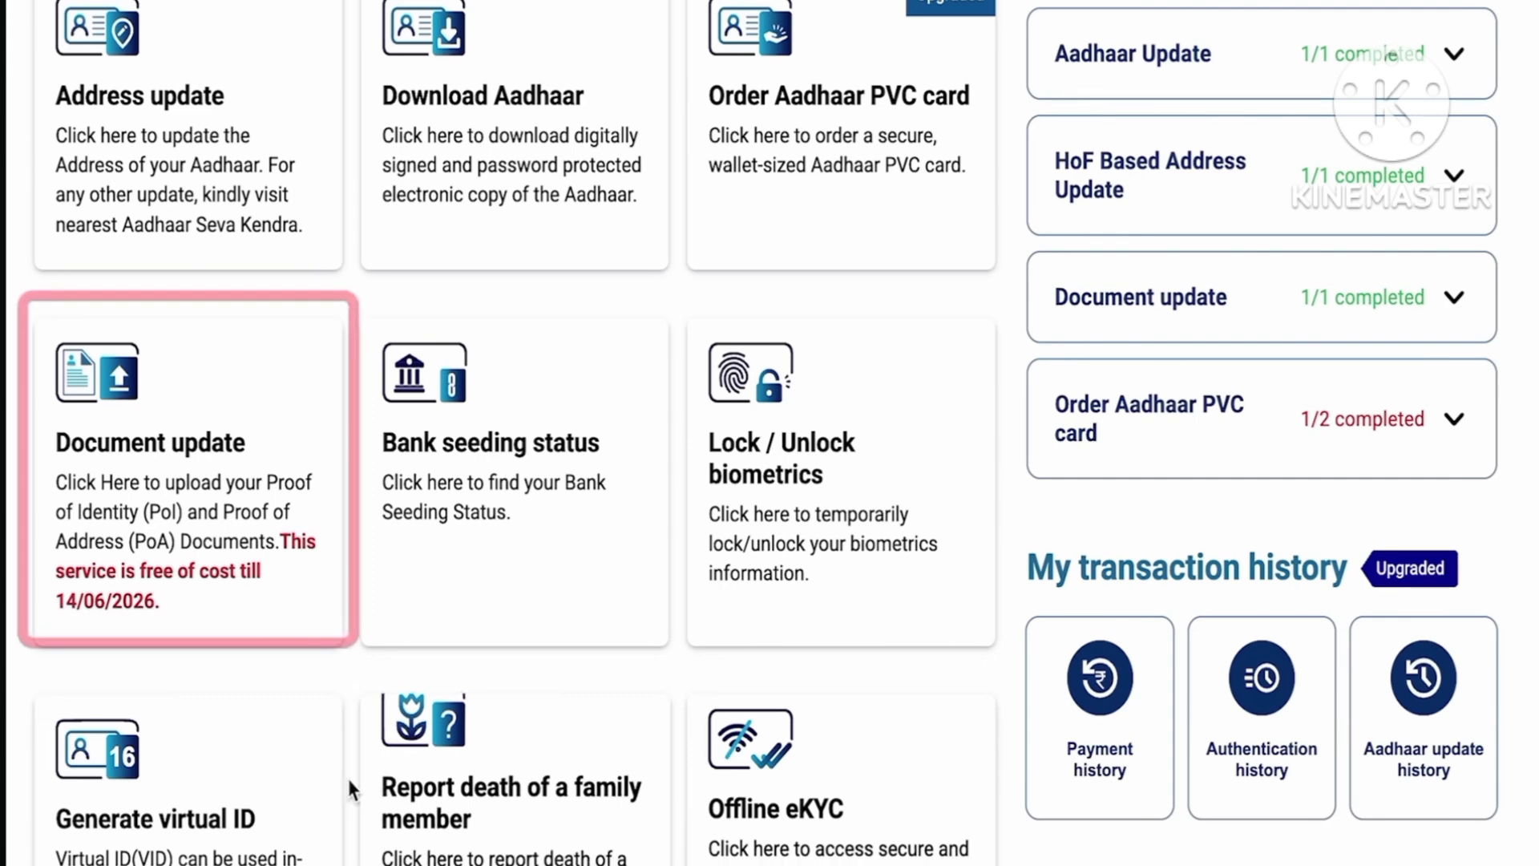
{"action": "mouse_move", "coordinate": [78, 517]}
{"action": "left_mouse_down"}
{"action": "mouse_move", "coordinate": [241, 509]}
{"action": "mouse_move", "coordinate": [321, 456]}
{"action": "left_mouse_up"}
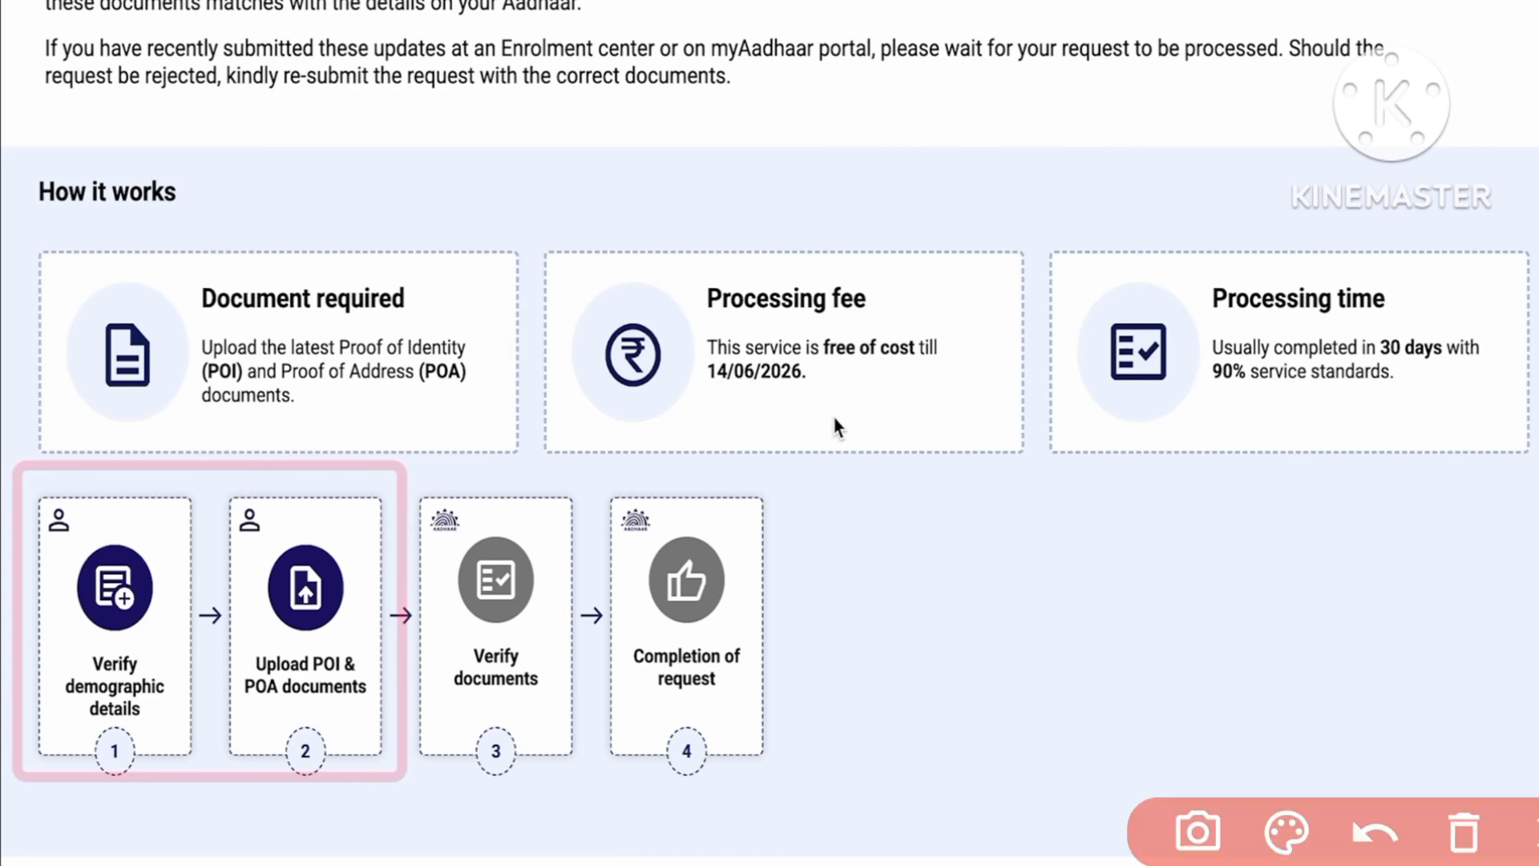
{"action": "left_click_drag", "start_coordinate": [665, 816], "coordinate": [1040, 690]}
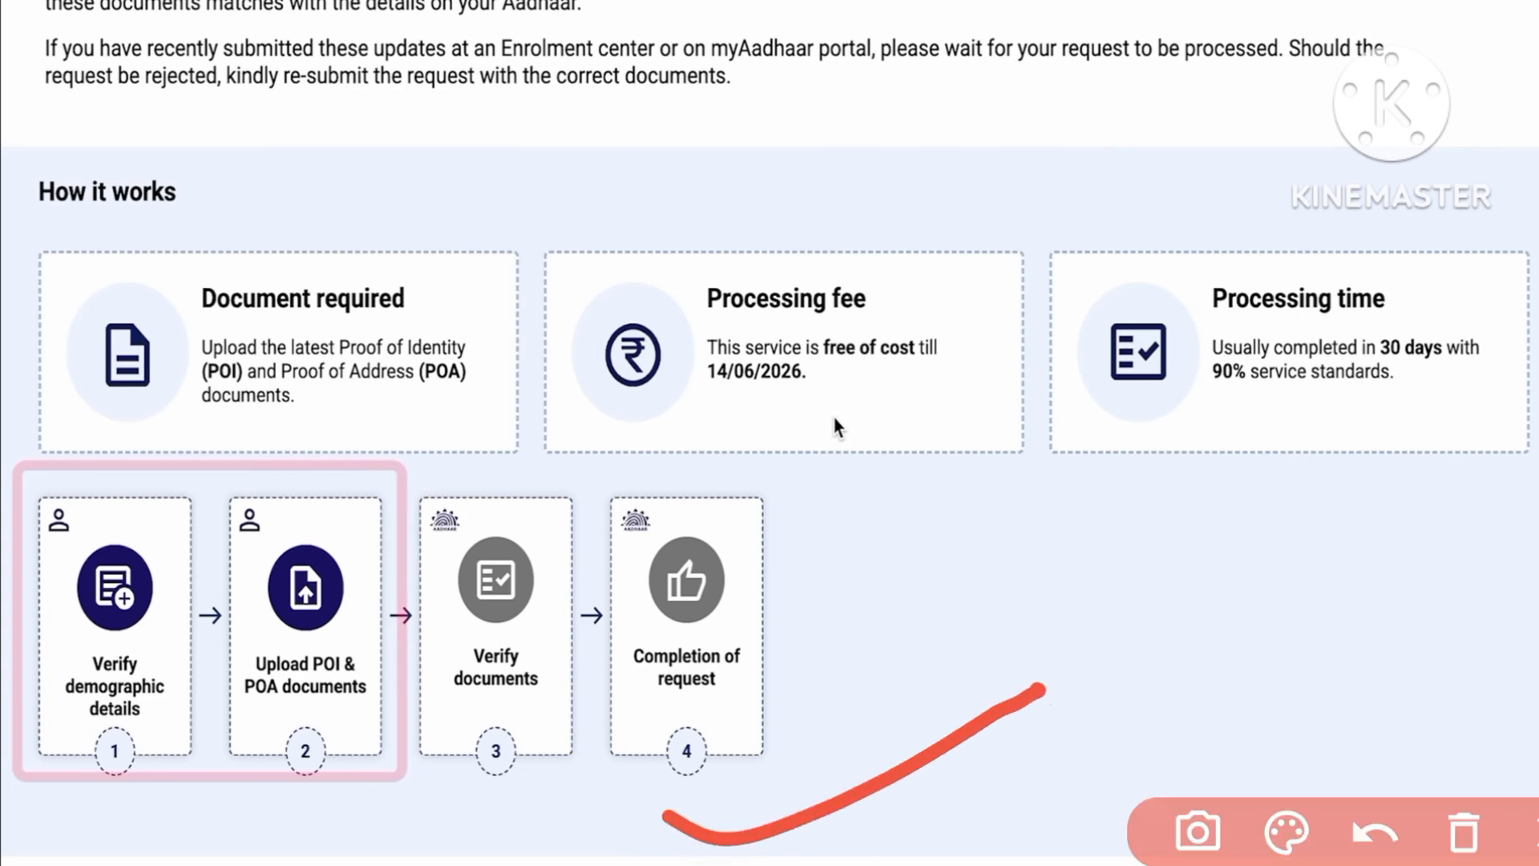
{"action": "mouse_move", "coordinate": [420, 773]}
{"action": "left_mouse_down"}
{"action": "mouse_move", "coordinate": [361, 835]}
{"action": "mouse_move", "coordinate": [66, 827]}
{"action": "left_mouse_up"}
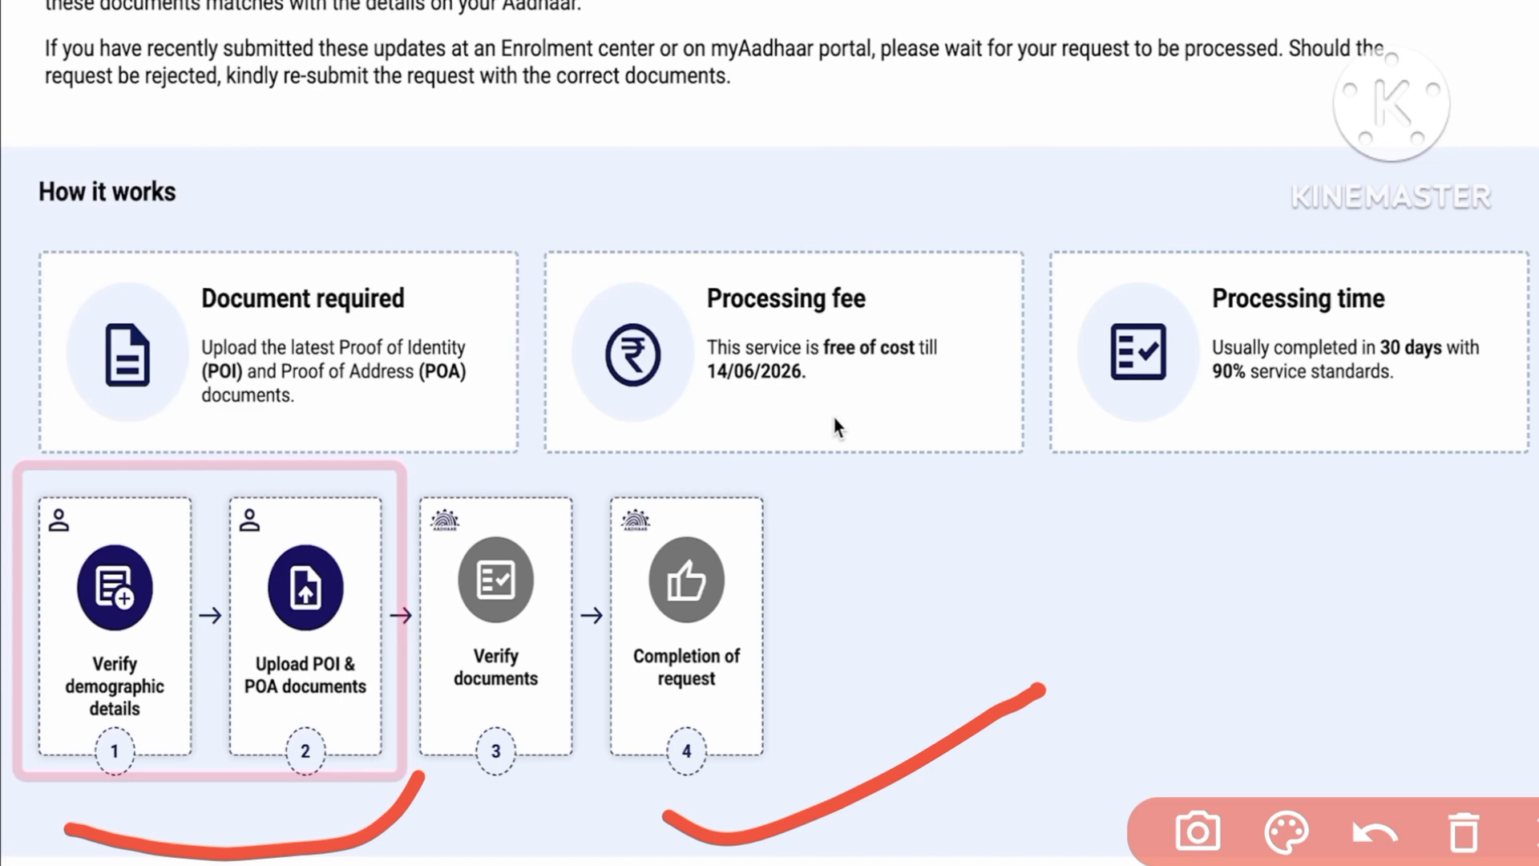
{"action": "mouse_move", "coordinate": [454, 796]}
{"action": "left_mouse_down"}
{"action": "mouse_move", "coordinate": [498, 830]}
{"action": "mouse_move", "coordinate": [906, 753]}
{"action": "left_mouse_up"}
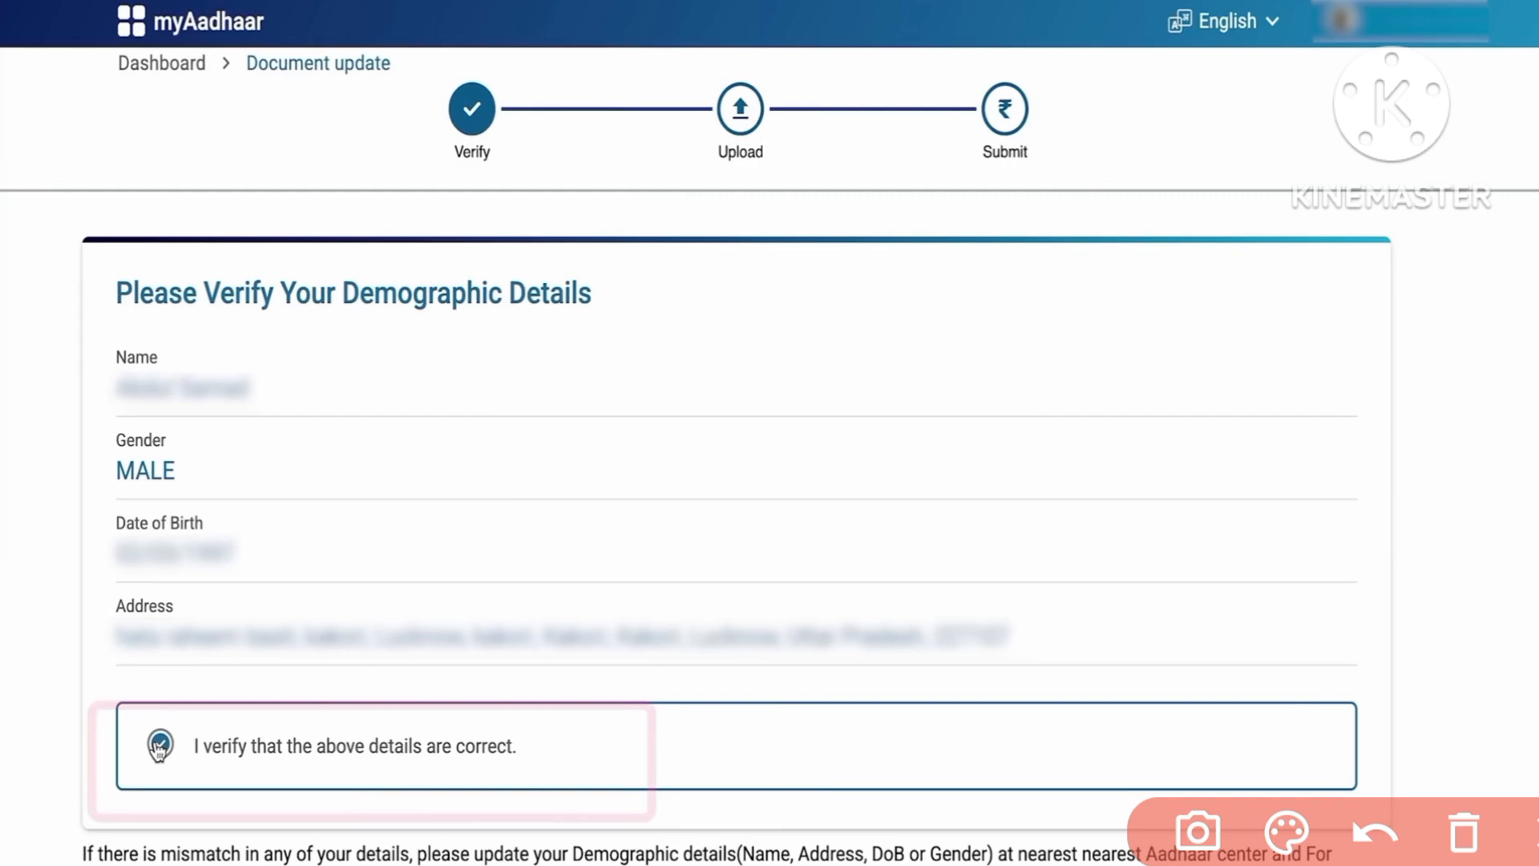
{"action": "left_click_drag", "start_coordinate": [571, 747], "coordinate": [789, 703]}
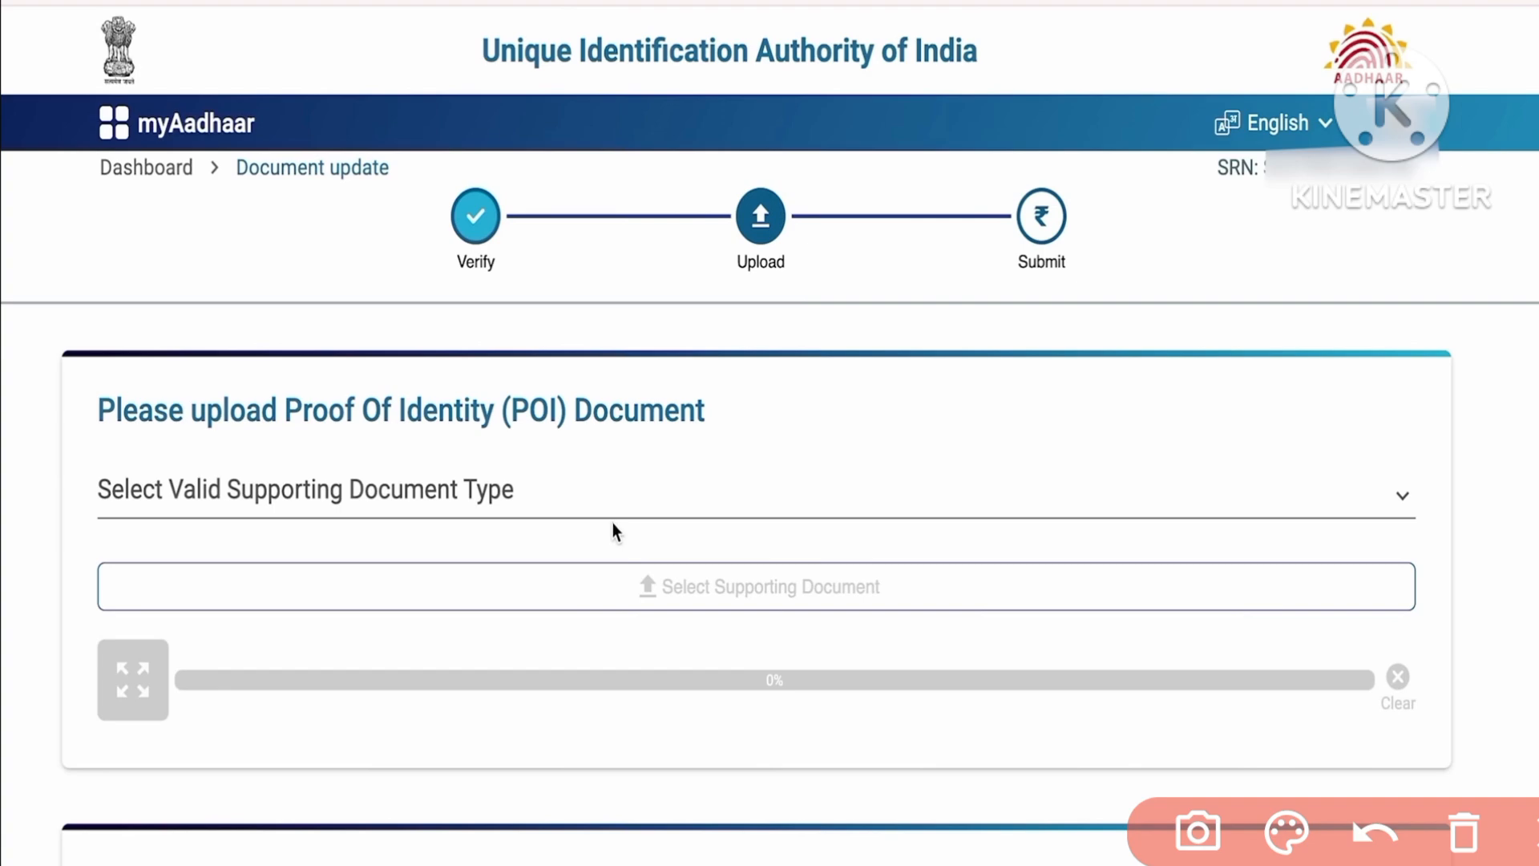
{"action": "left_click_drag", "start_coordinate": [1228, 467], "coordinate": [1457, 462]}
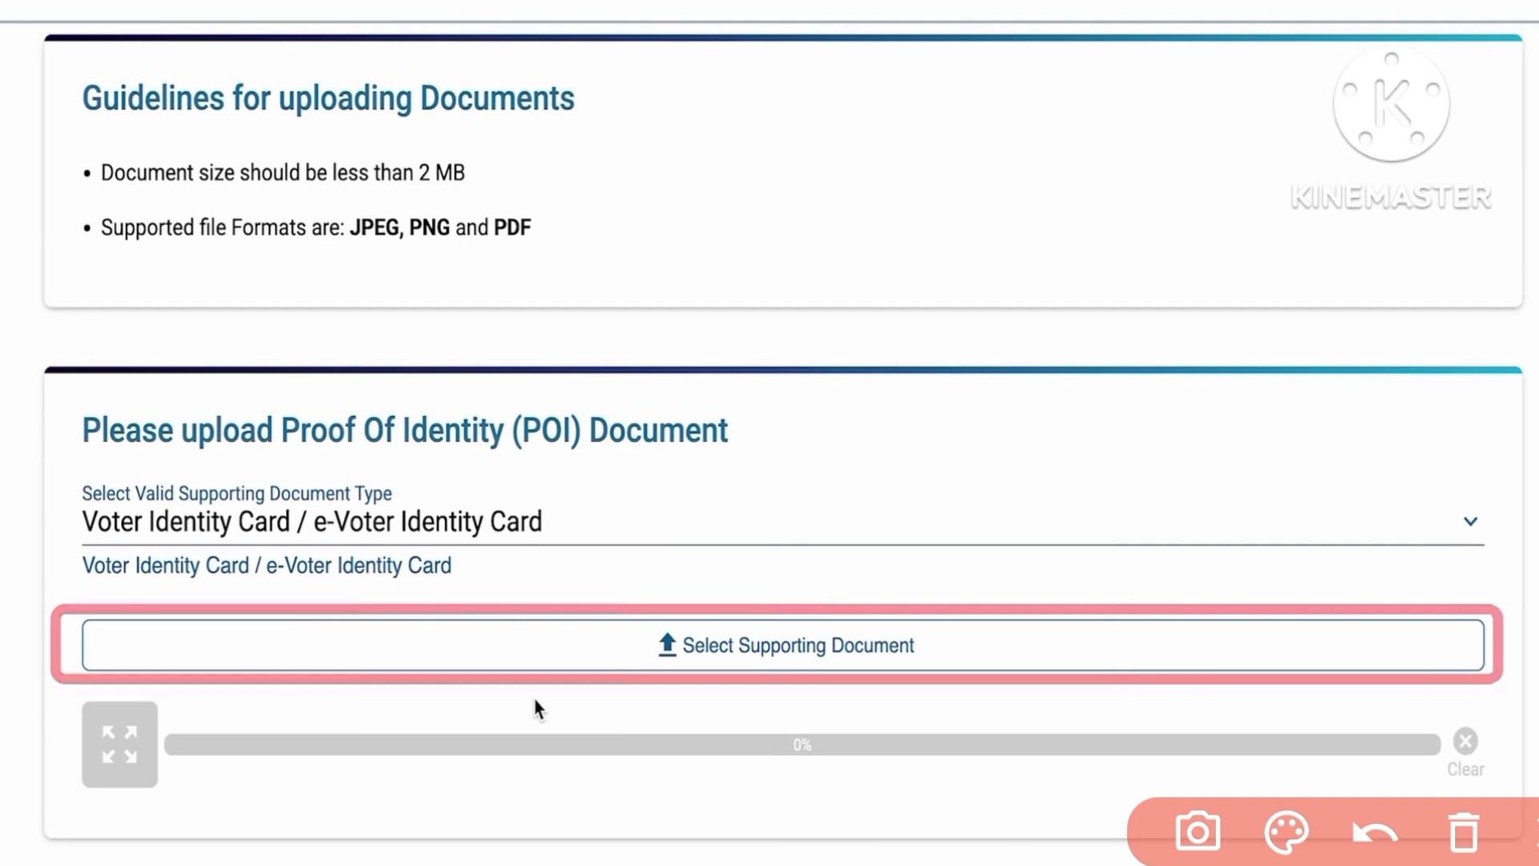
{"action": "mouse_move", "coordinate": [564, 152]}
{"action": "left_mouse_down"}
{"action": "mouse_move", "coordinate": [711, 154]}
{"action": "mouse_move", "coordinate": [886, 79]}
{"action": "left_mouse_up"}
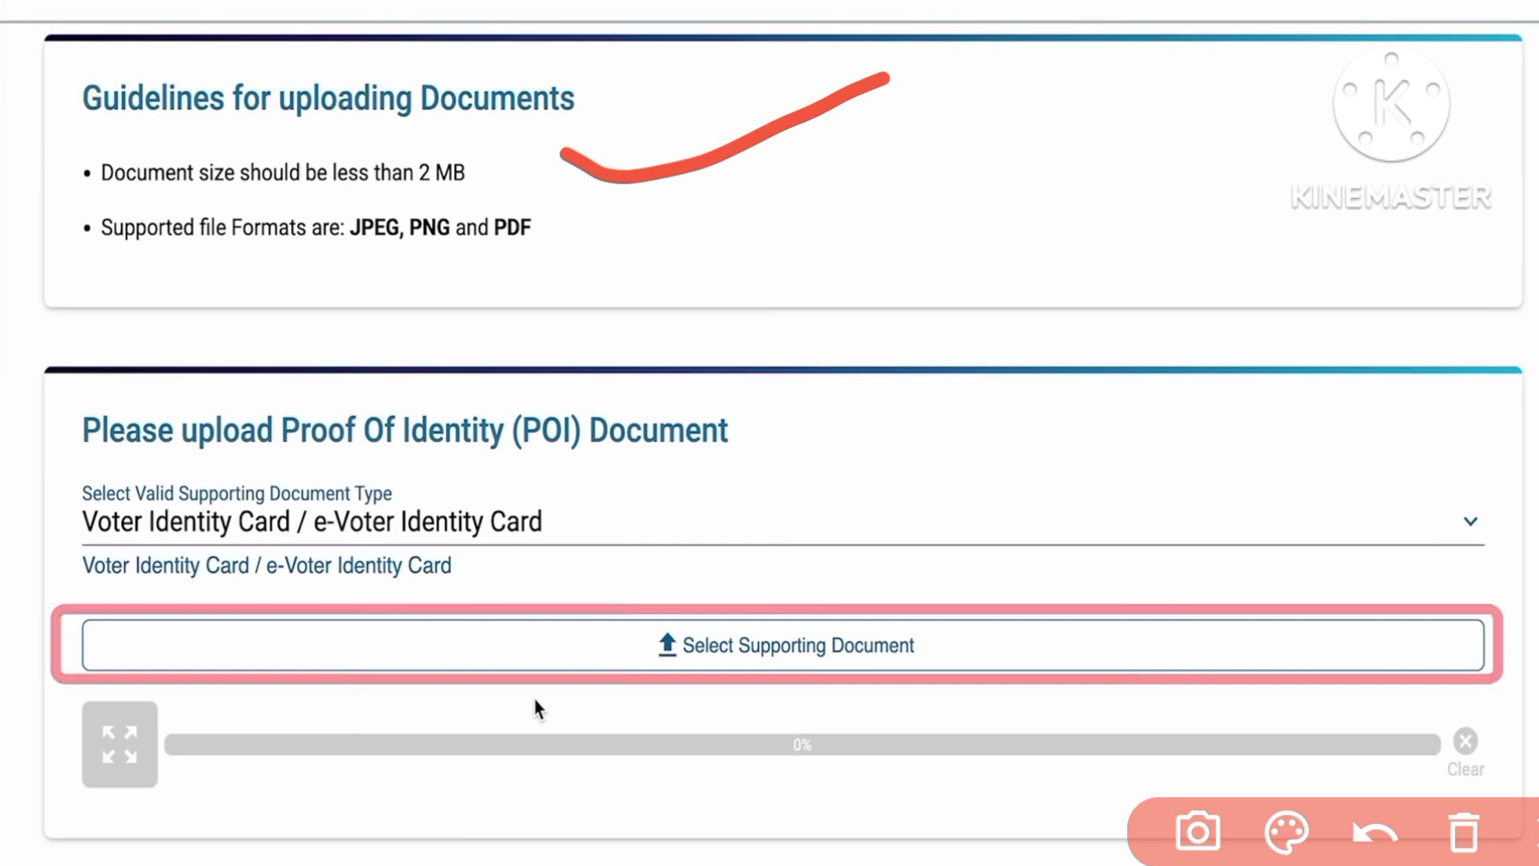
{"action": "left_click_drag", "start_coordinate": [603, 493], "coordinate": [889, 486]}
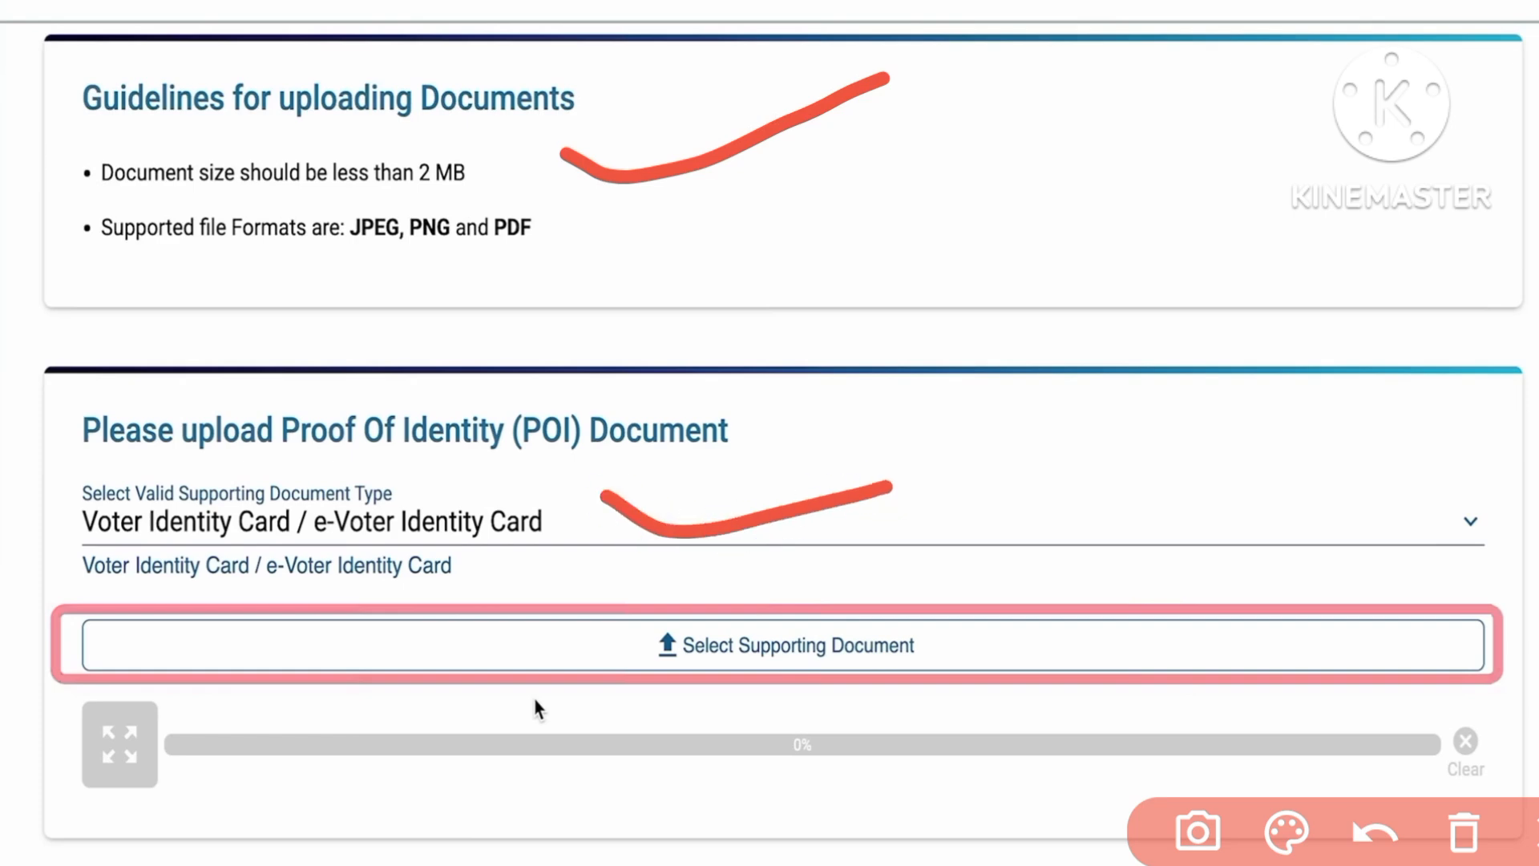
{"action": "left_click_drag", "start_coordinate": [1026, 651], "coordinate": [1244, 598]}
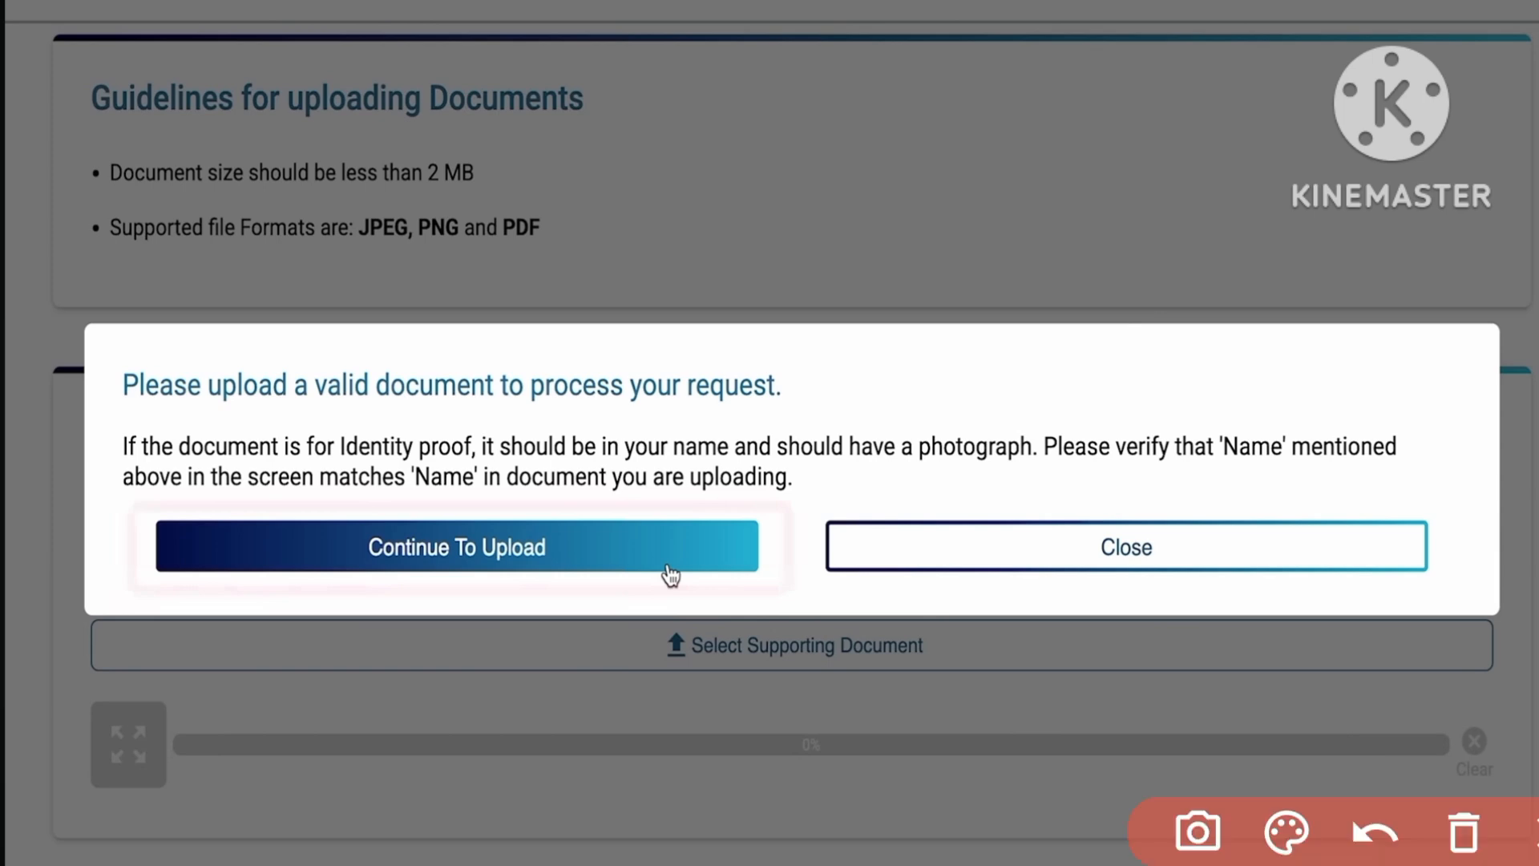
{"action": "left_click_drag", "start_coordinate": [453, 619], "coordinate": [804, 433]}
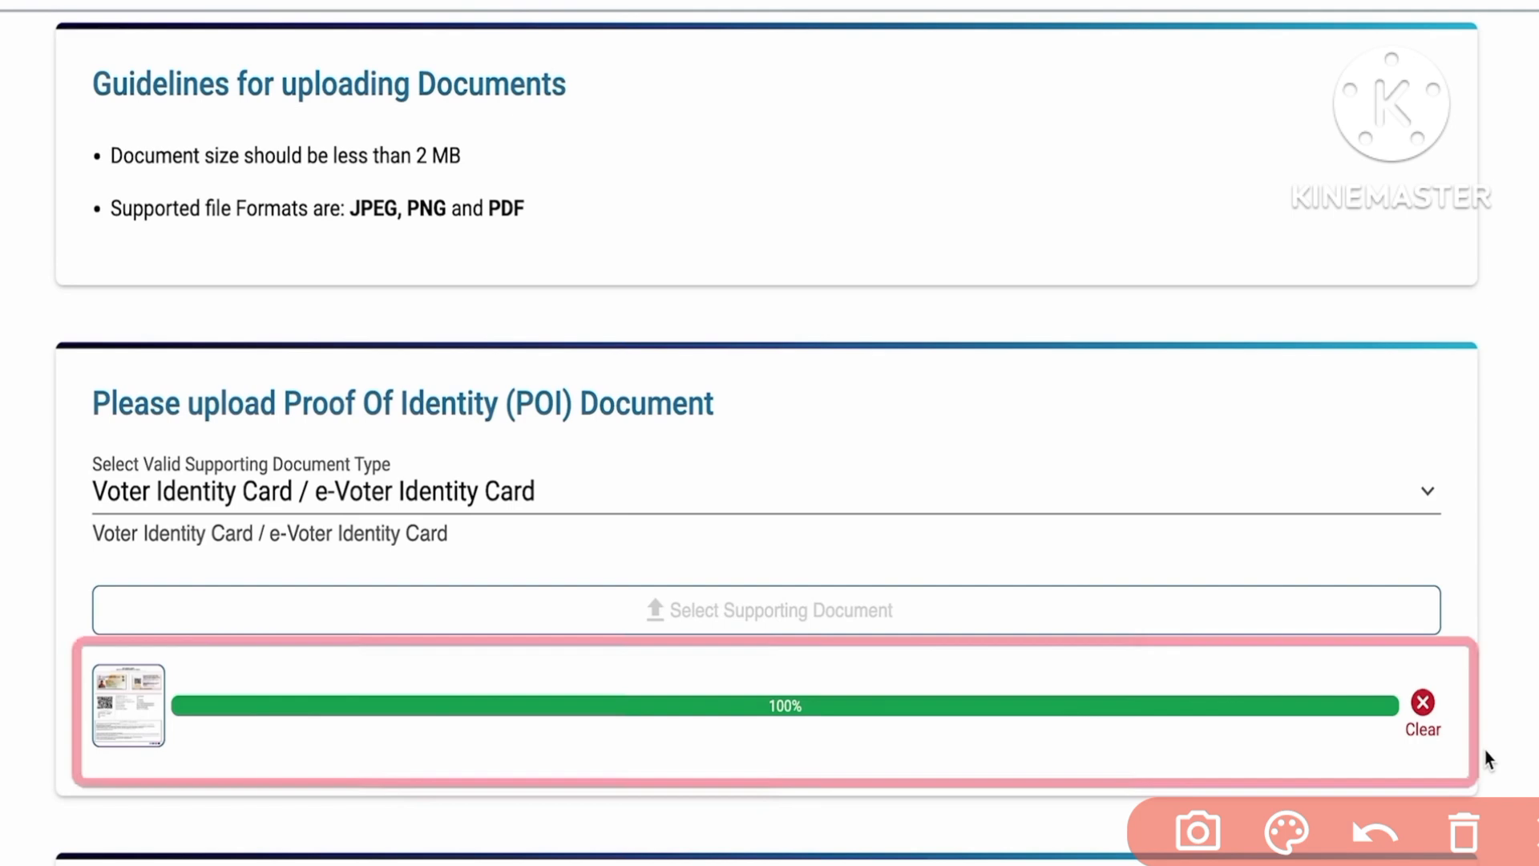
{"action": "scroll", "coordinate": [1485, 759], "scroll_direction": "down", "scroll_amount": 8}
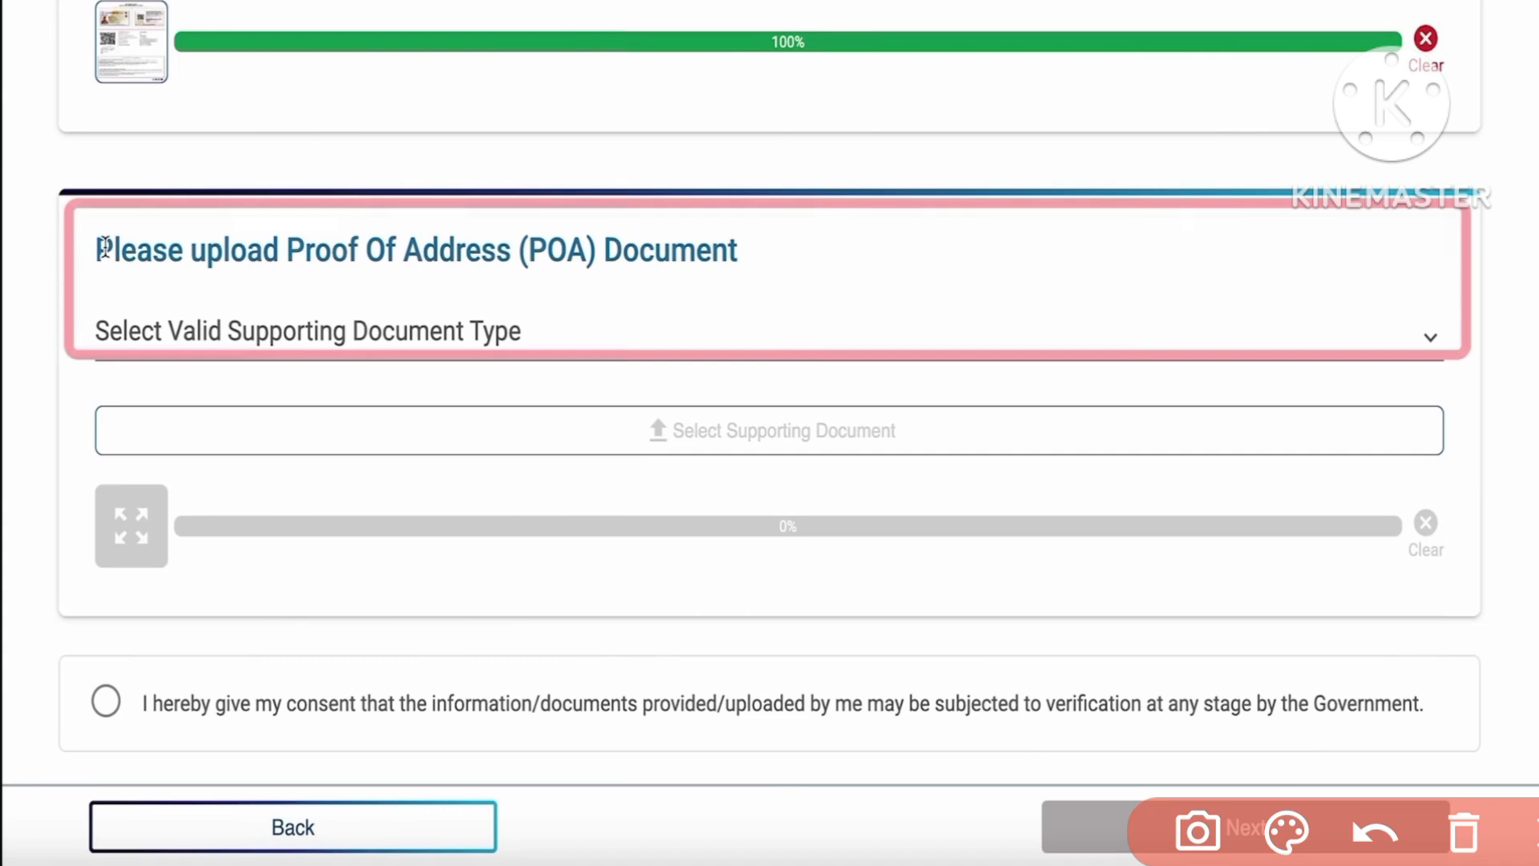
{"action": "mouse_move", "coordinate": [1253, 275]}
{"action": "left_mouse_down"}
{"action": "mouse_move", "coordinate": [1319, 320]}
{"action": "mouse_move", "coordinate": [1452, 271]}
{"action": "left_mouse_up"}
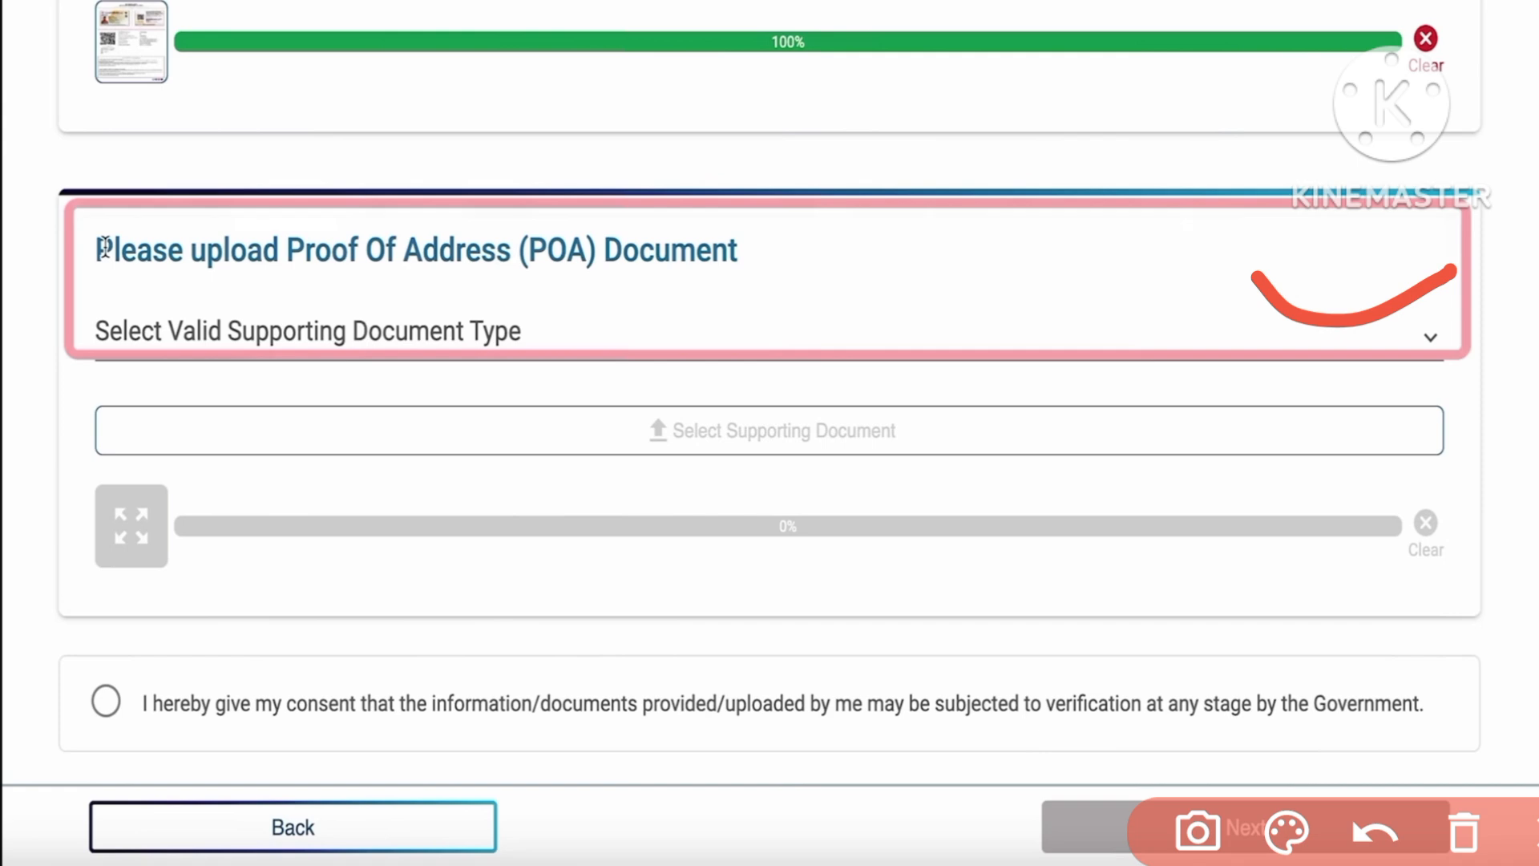
{"action": "left_click_drag", "start_coordinate": [1008, 430], "coordinate": [1214, 407]}
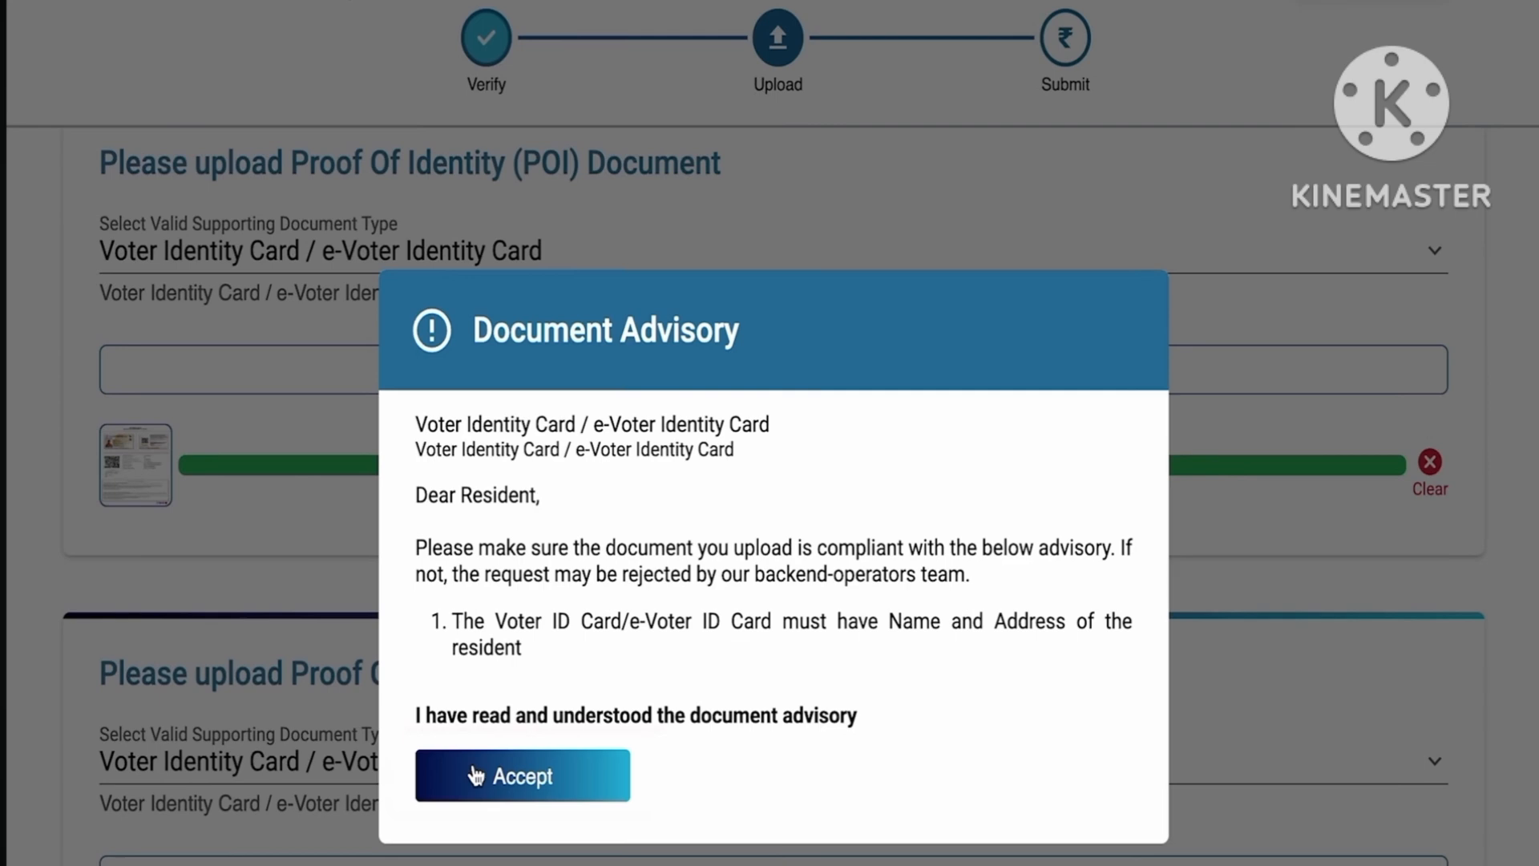
- Accept the Voter Identity Card document advisory and confirm that the demographic details in the documents match those in Aadhaar
{"action": "left_click", "coordinate": [476, 775]}
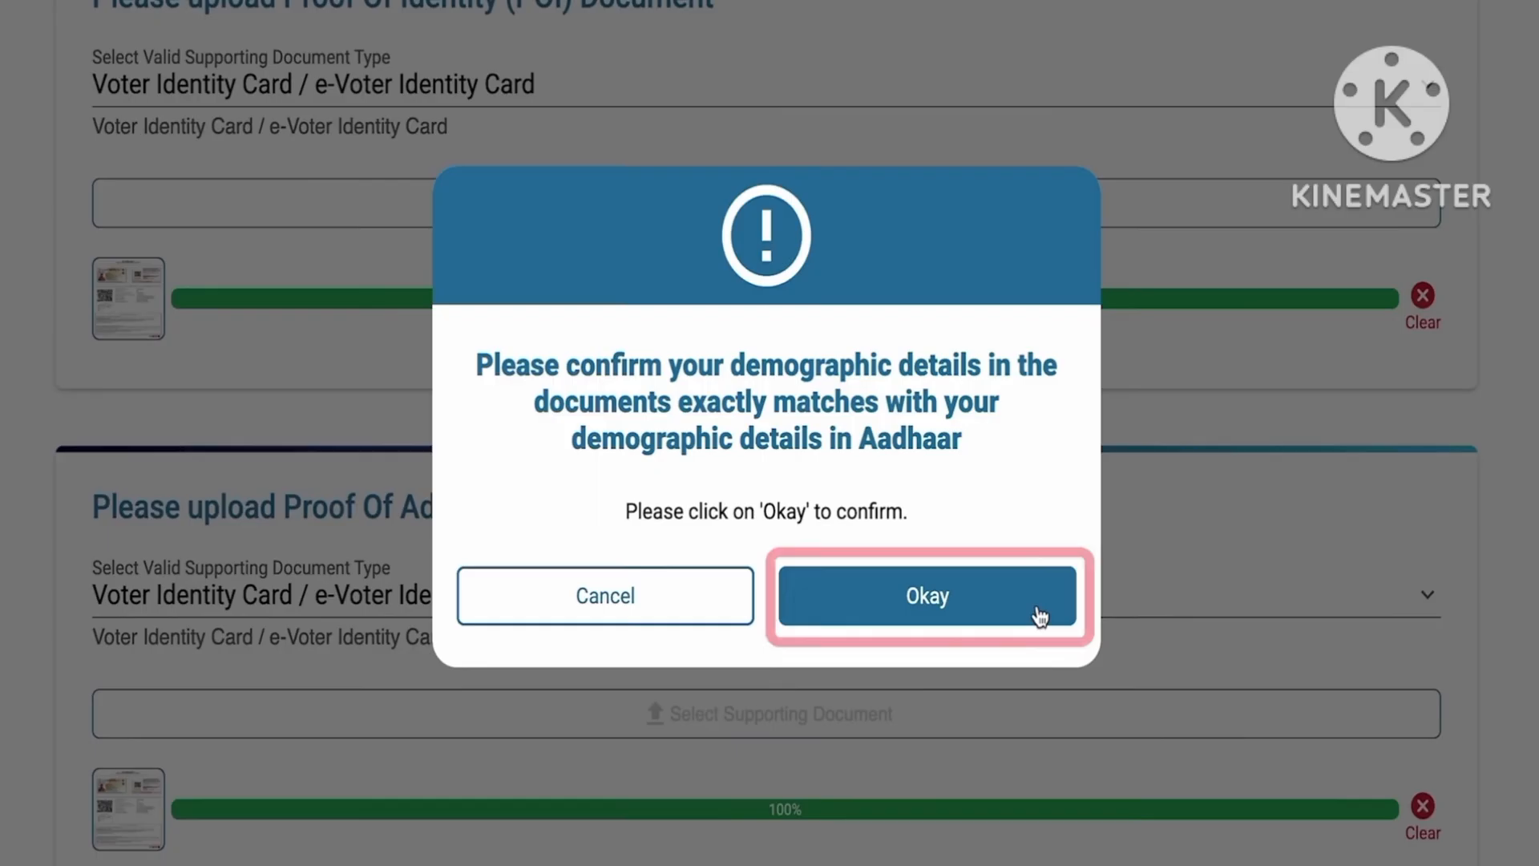
{"action": "left_click", "coordinate": [1040, 616]}
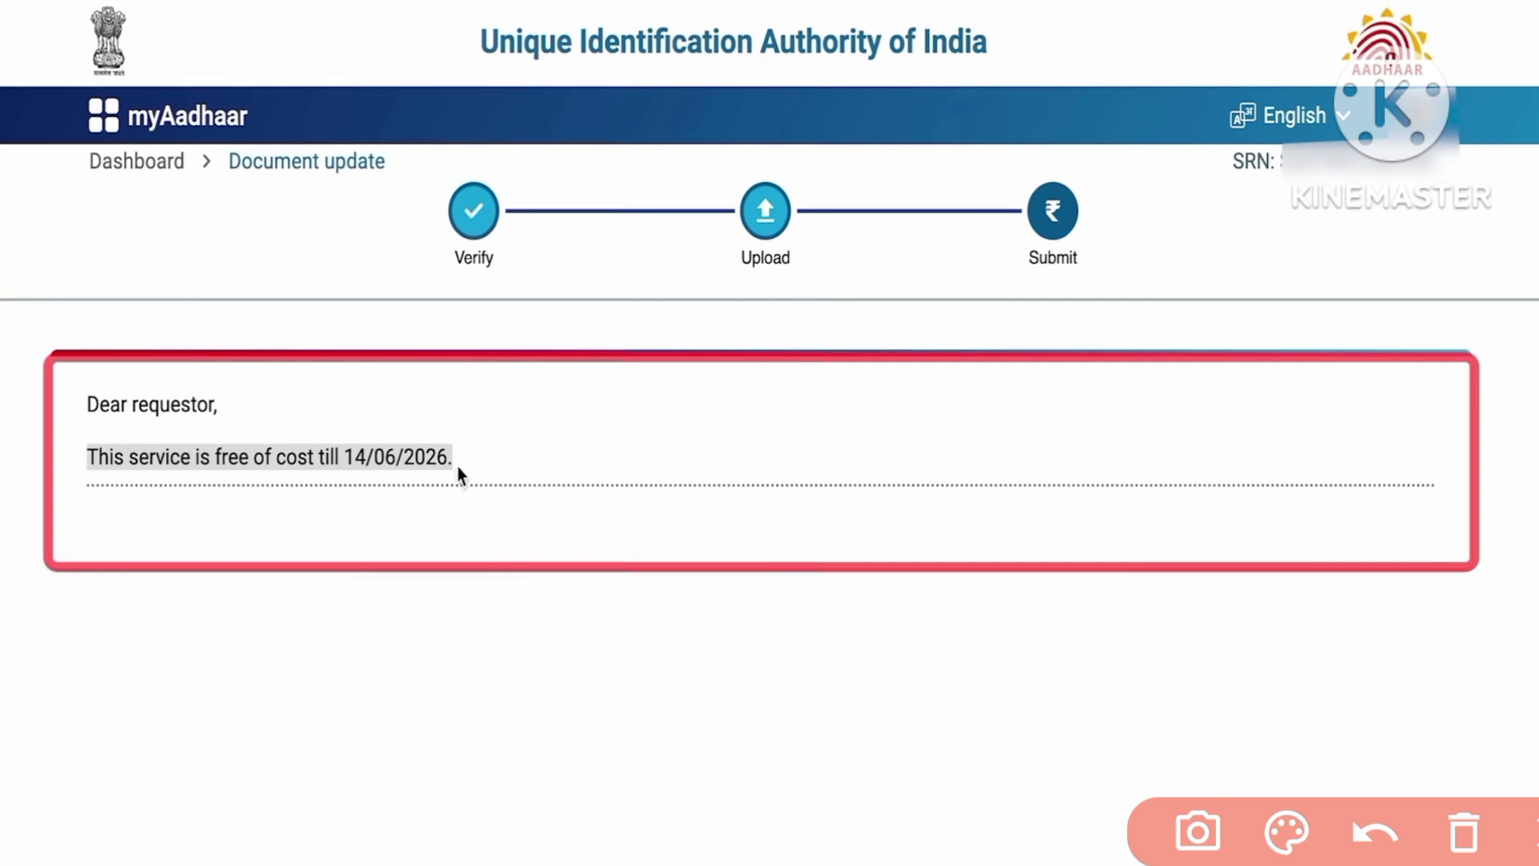
{"action": "mouse_move", "coordinate": [559, 461]}
{"action": "left_mouse_down"}
{"action": "mouse_move", "coordinate": [585, 477]}
{"action": "mouse_move", "coordinate": [802, 426]}
{"action": "left_mouse_up"}
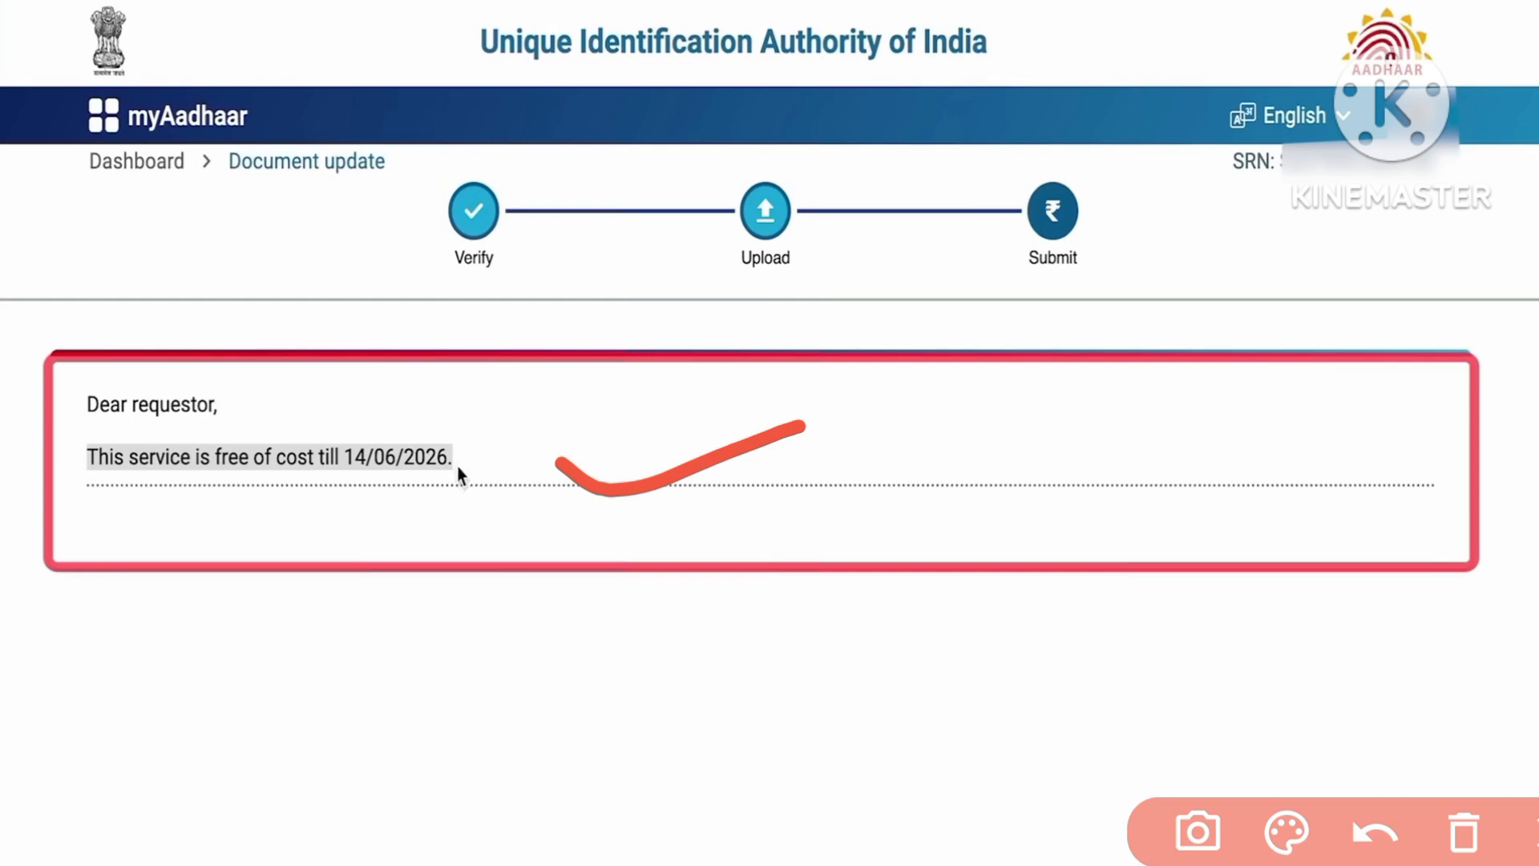
{"action": "left_click_drag", "start_coordinate": [1266, 206], "coordinate": [1507, 192]}
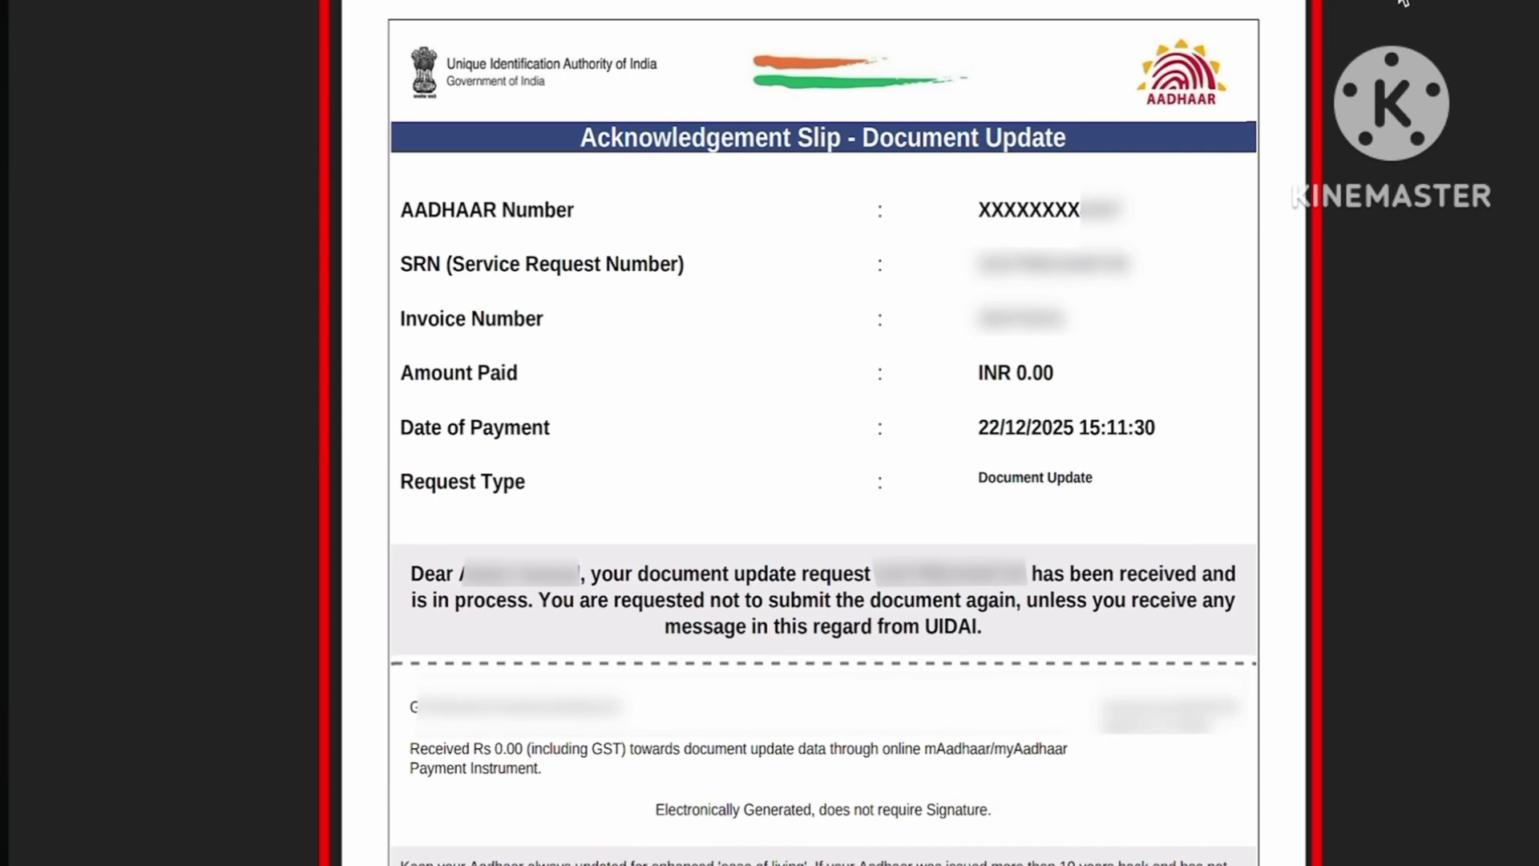
{"action": "left_click_drag", "start_coordinate": [1130, 267], "coordinate": [1327, 205]}
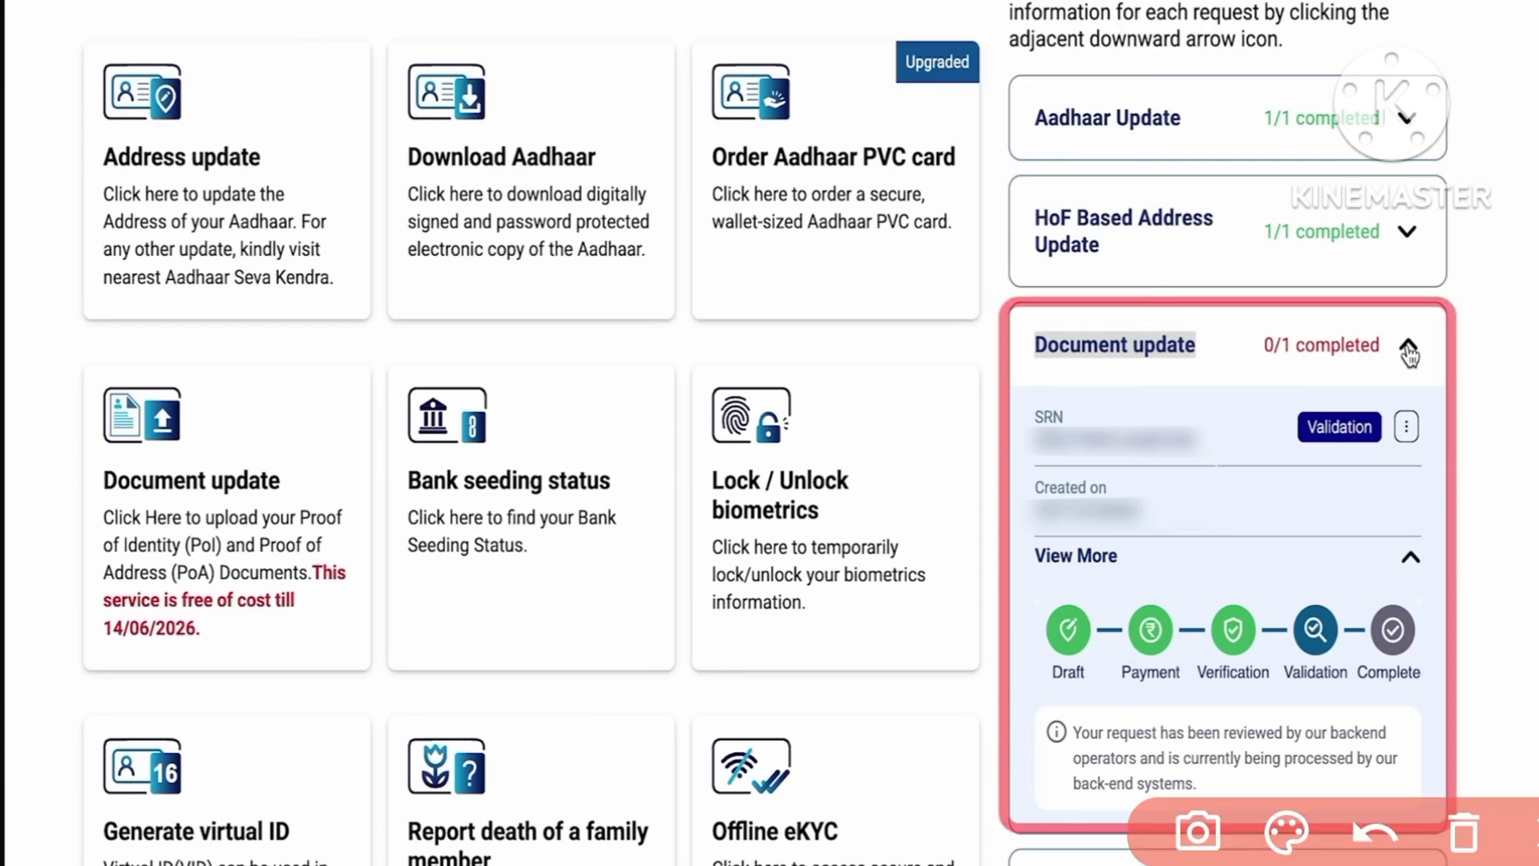
{"action": "mouse_move", "coordinate": [1030, 80]}
{"action": "left_mouse_down"}
{"action": "mouse_move", "coordinate": [977, 136]}
{"action": "mouse_move", "coordinate": [973, 754]}
{"action": "mouse_move", "coordinate": [991, 856]}
{"action": "left_mouse_up"}
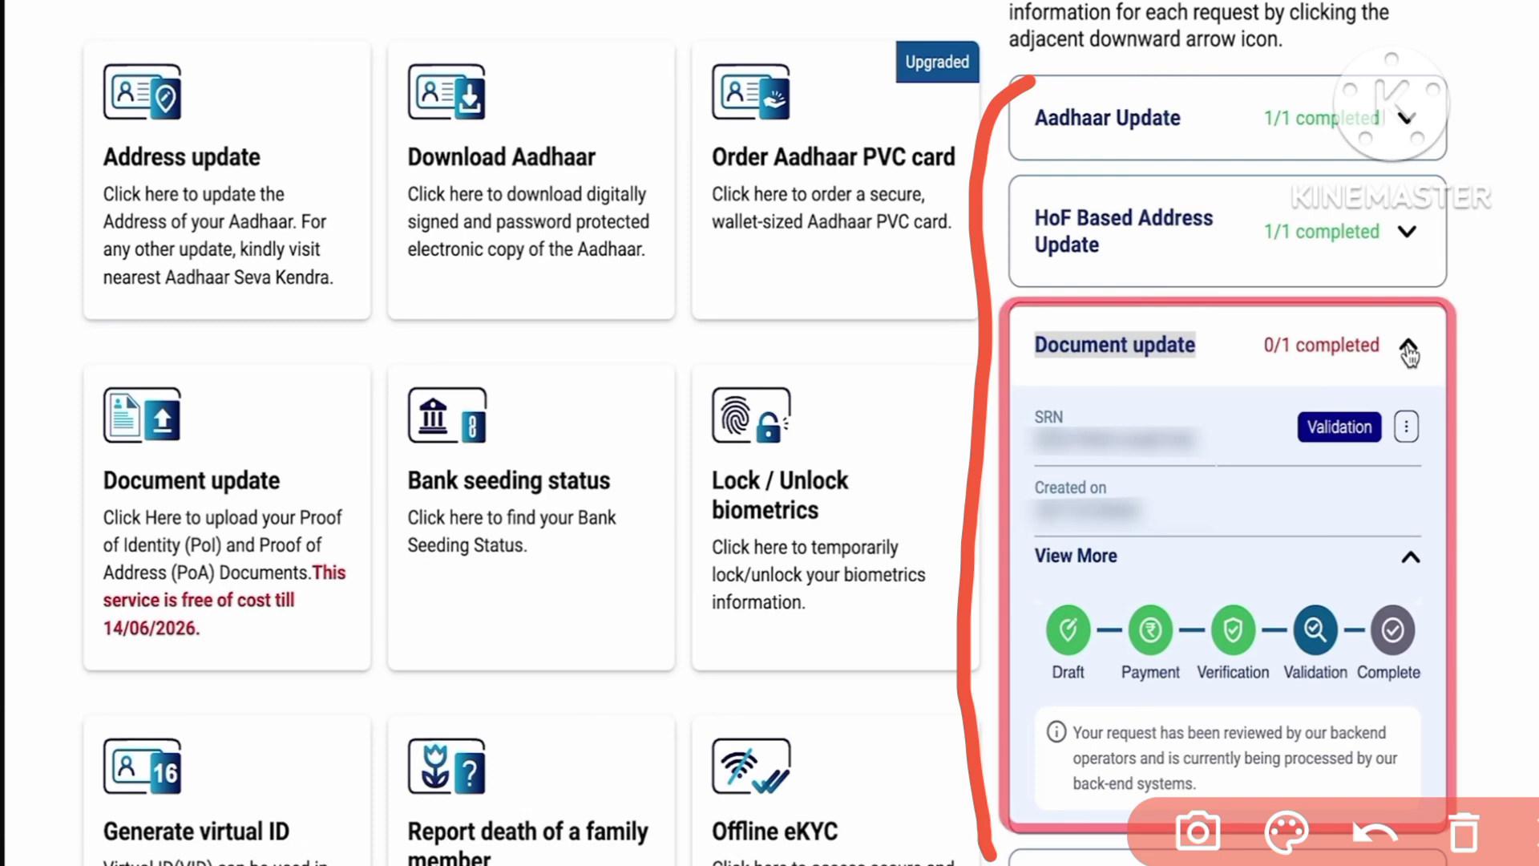
{"action": "mouse_move", "coordinate": [1006, 675]}
{"action": "left_mouse_down"}
{"action": "mouse_move", "coordinate": [1244, 704]}
{"action": "mouse_move", "coordinate": [1474, 686]}
{"action": "left_mouse_up"}
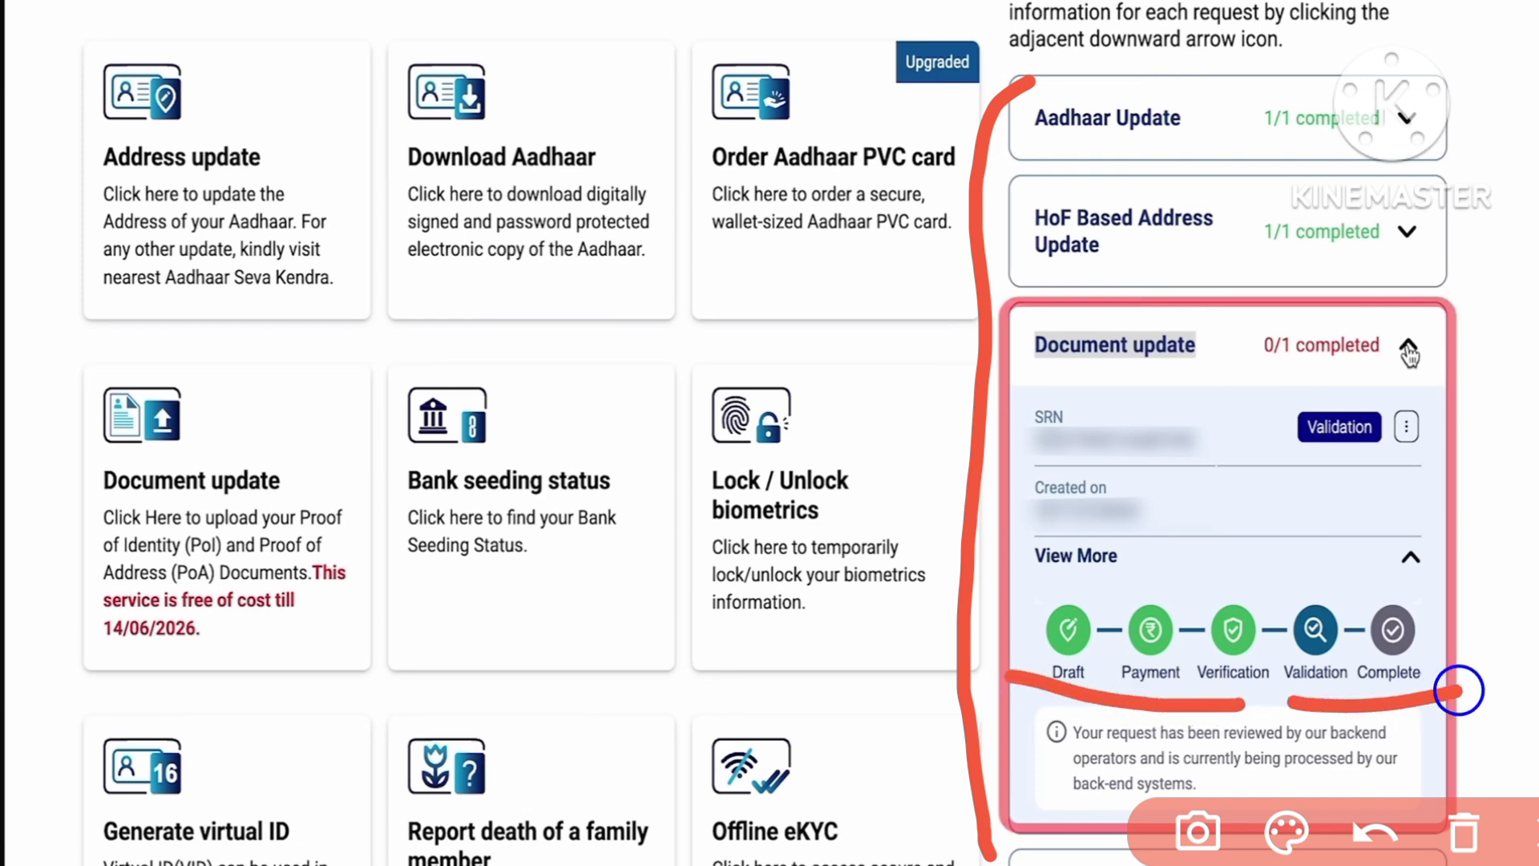